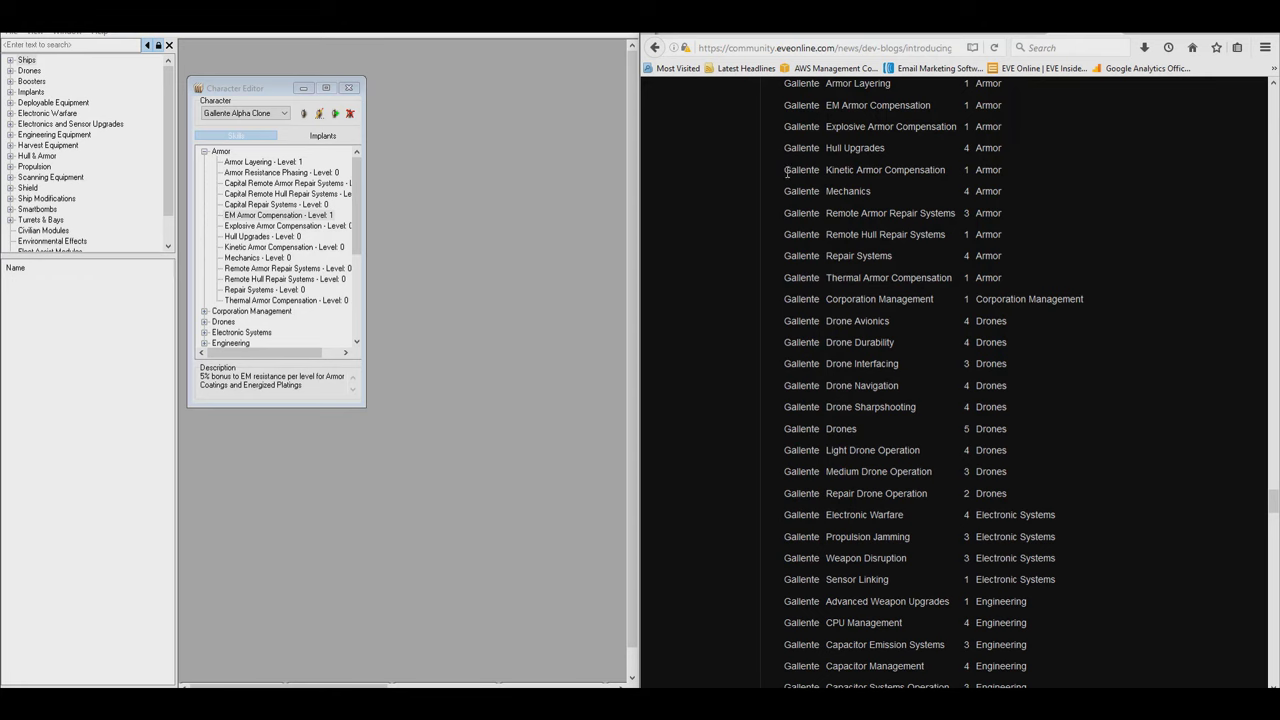
# Set the Explosive Armor Compensation skill of the Gallente Alpha Clone to level 1, following the published Gallente skill list.
pyautogui.scroll(1, 792, 210)
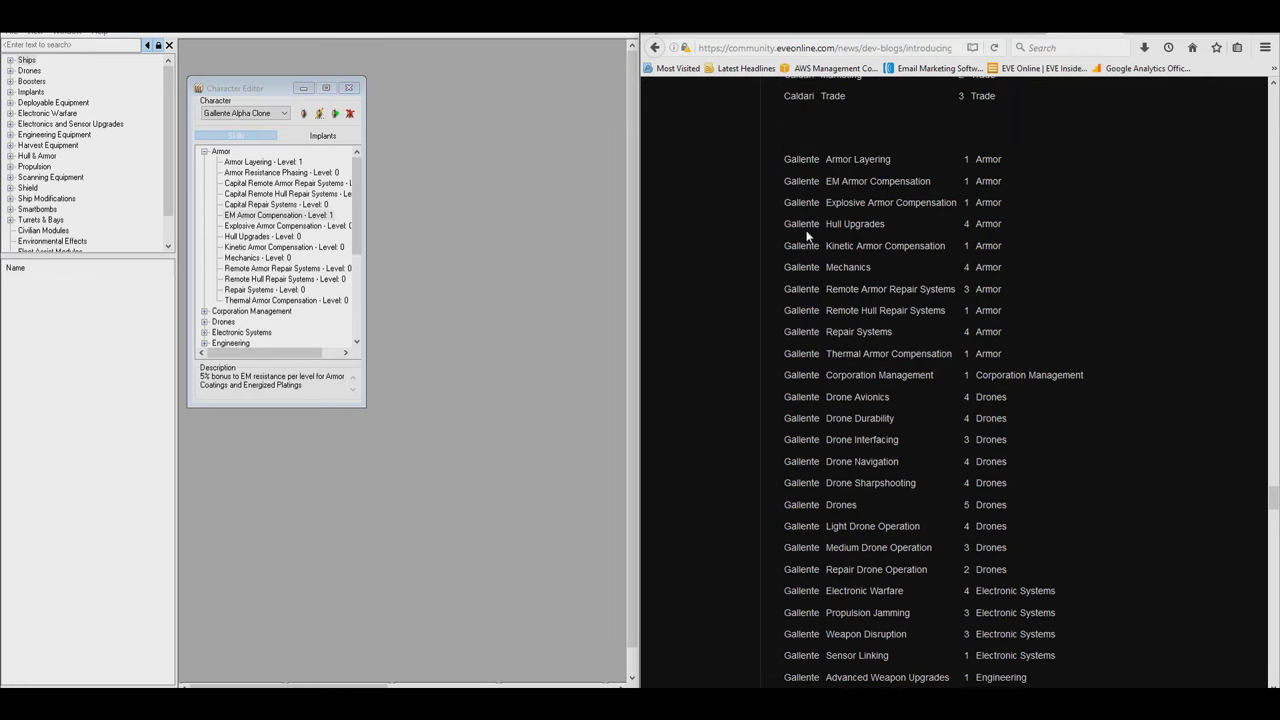
pyautogui.scroll(-1, 808, 231)
pyautogui.scroll(1, 808, 231)
pyautogui.scroll(-1, 806, 231)
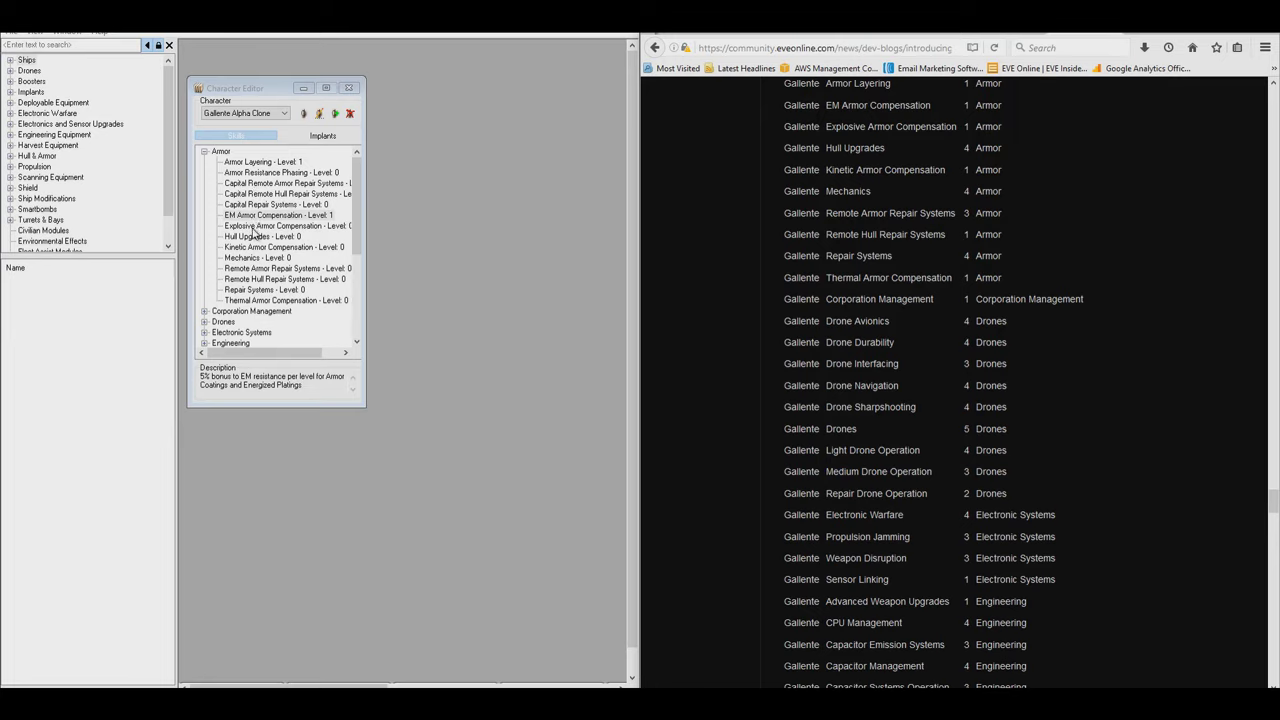
pyautogui.click(256, 226)
pyautogui.rightClick(258, 228)
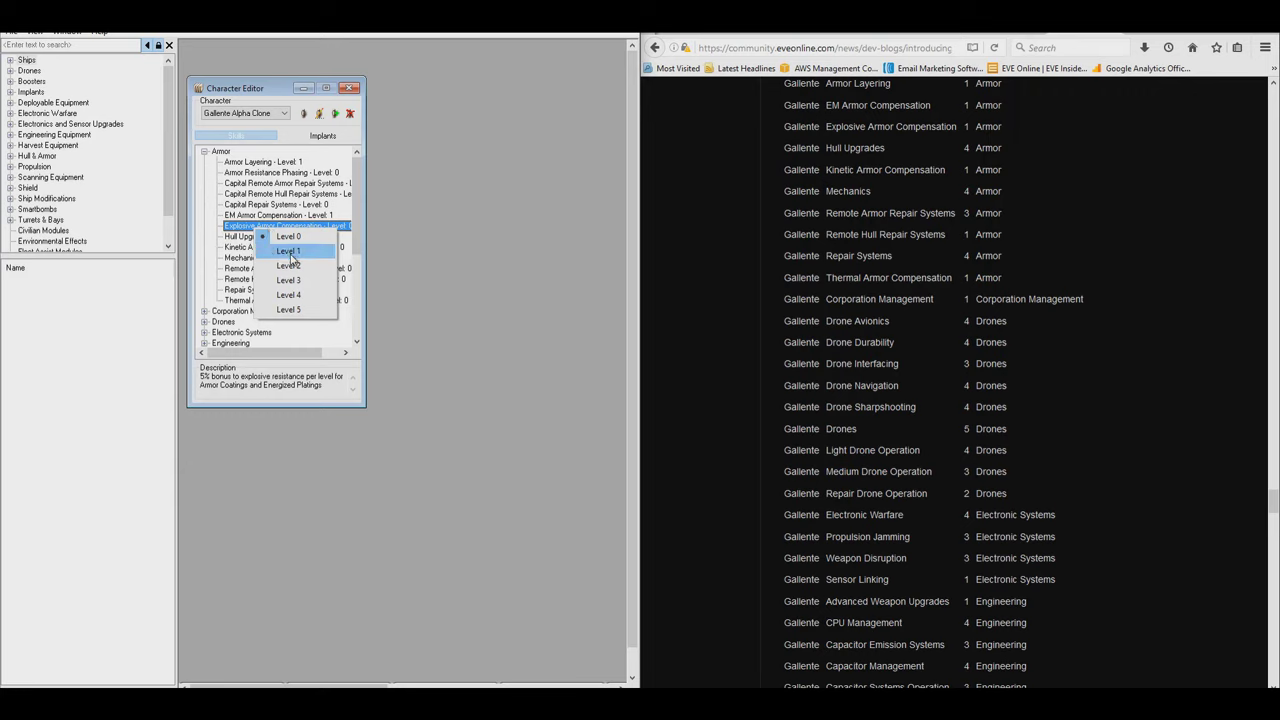
pyautogui.click(288, 251)
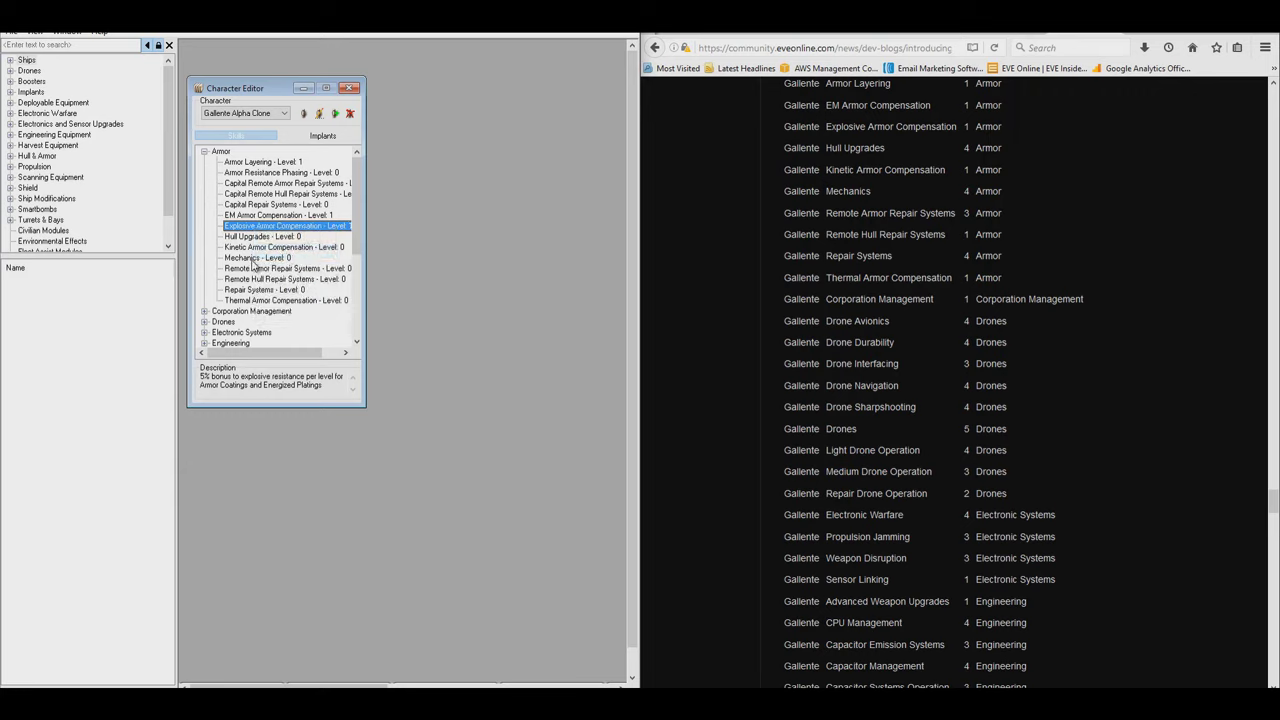
# Set the Hull Upgrades skill of the Gallente Alpha Clone to level 1.
pyautogui.click(257, 237)
pyautogui.rightClick(257, 238)
pyautogui.click(284, 265)
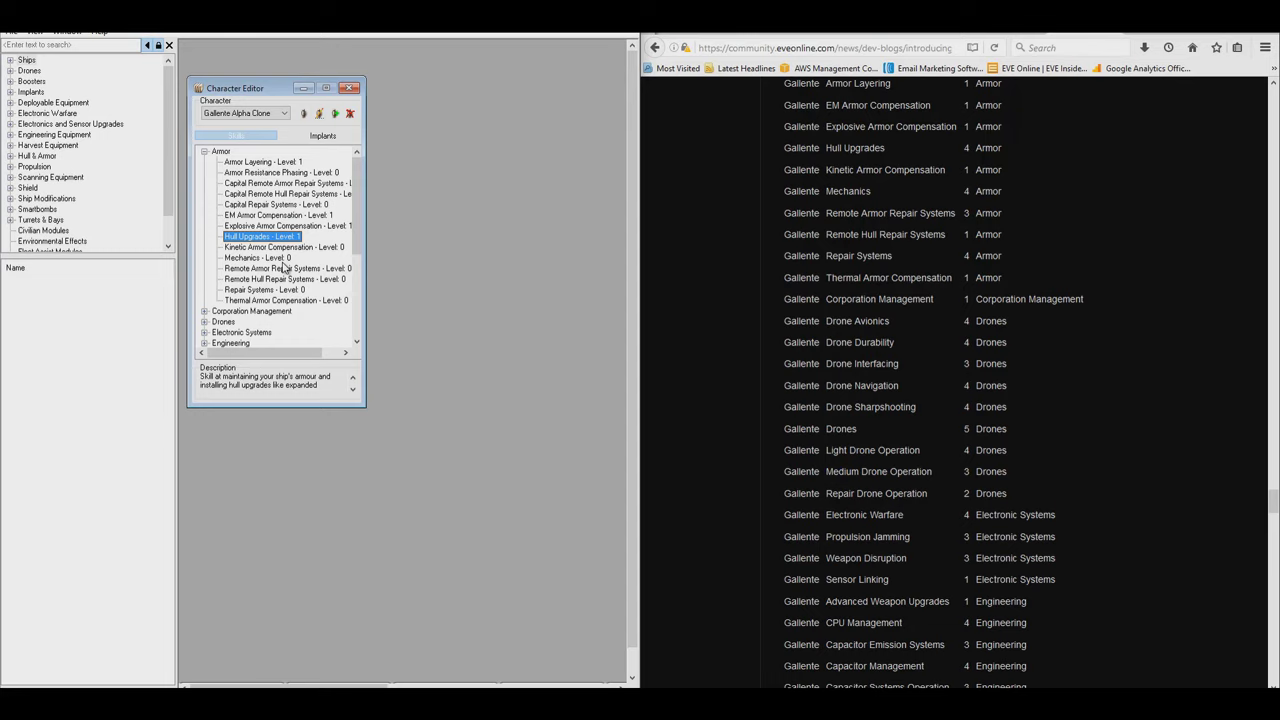
# Set the Kinetic Armor Compensation skill of the Gallente Alpha Clone to level 1.
pyautogui.click(260, 248)
pyautogui.rightClick(260, 249)
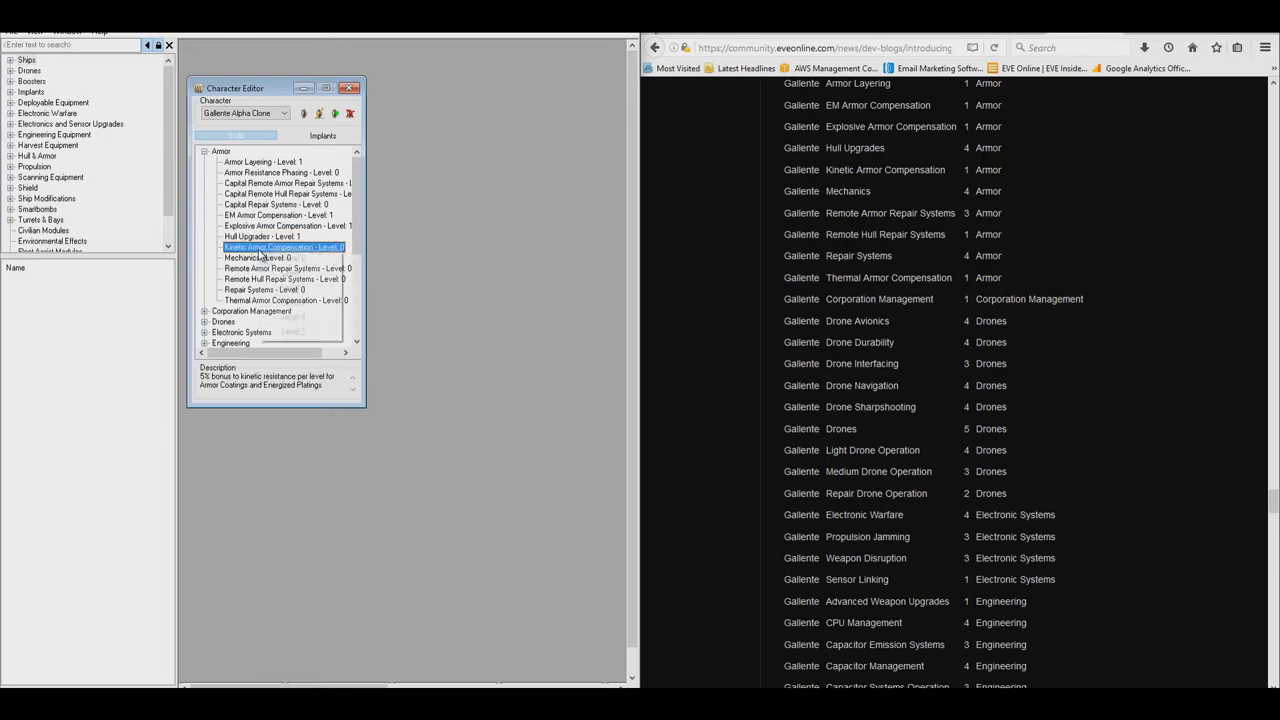
pyautogui.click(295, 276)
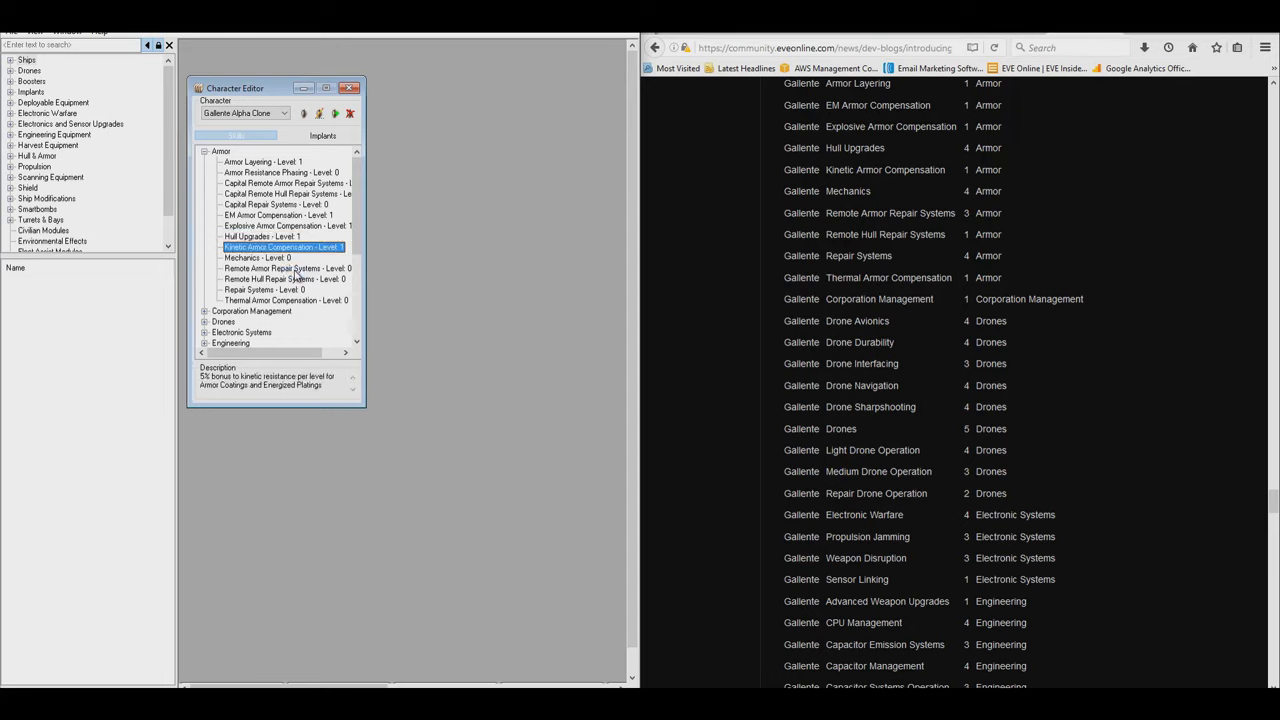
# Set the Mechanics skill of the Gallente Alpha Clone to level 4.
pyautogui.click(251, 258)
pyautogui.rightClick(251, 259)
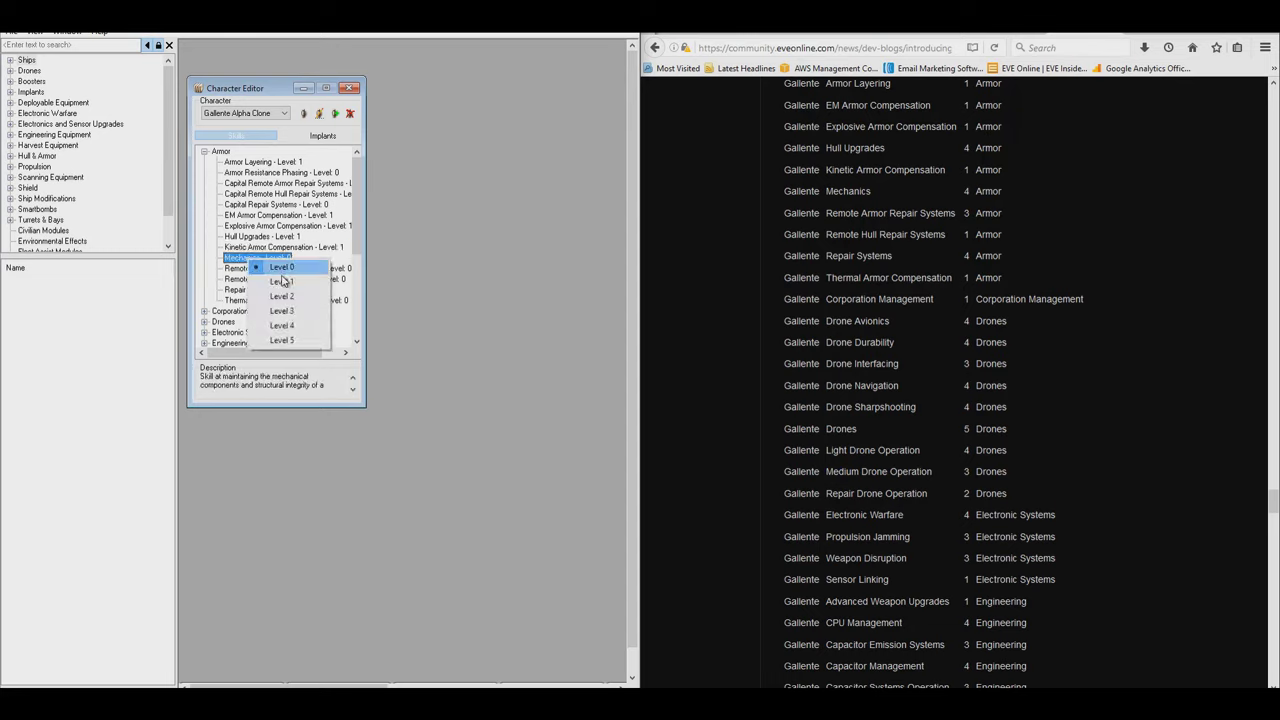
pyautogui.click(286, 312)
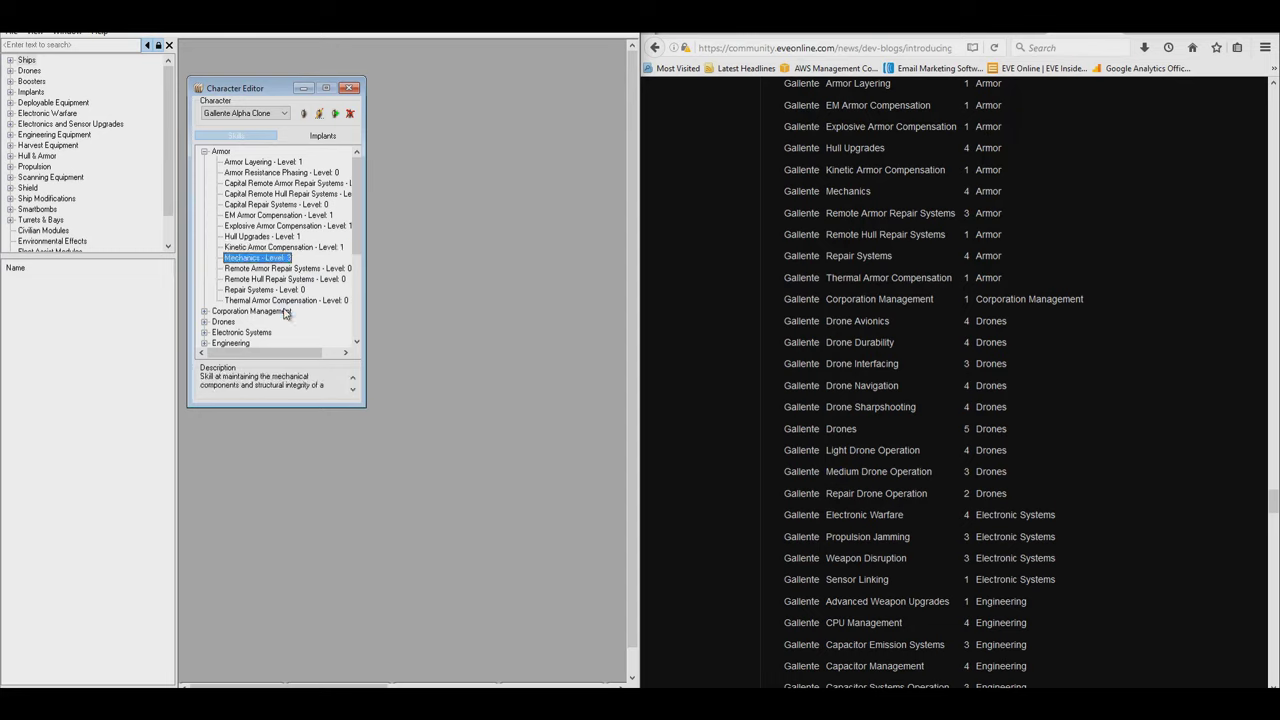
pyautogui.rightClick(261, 258)
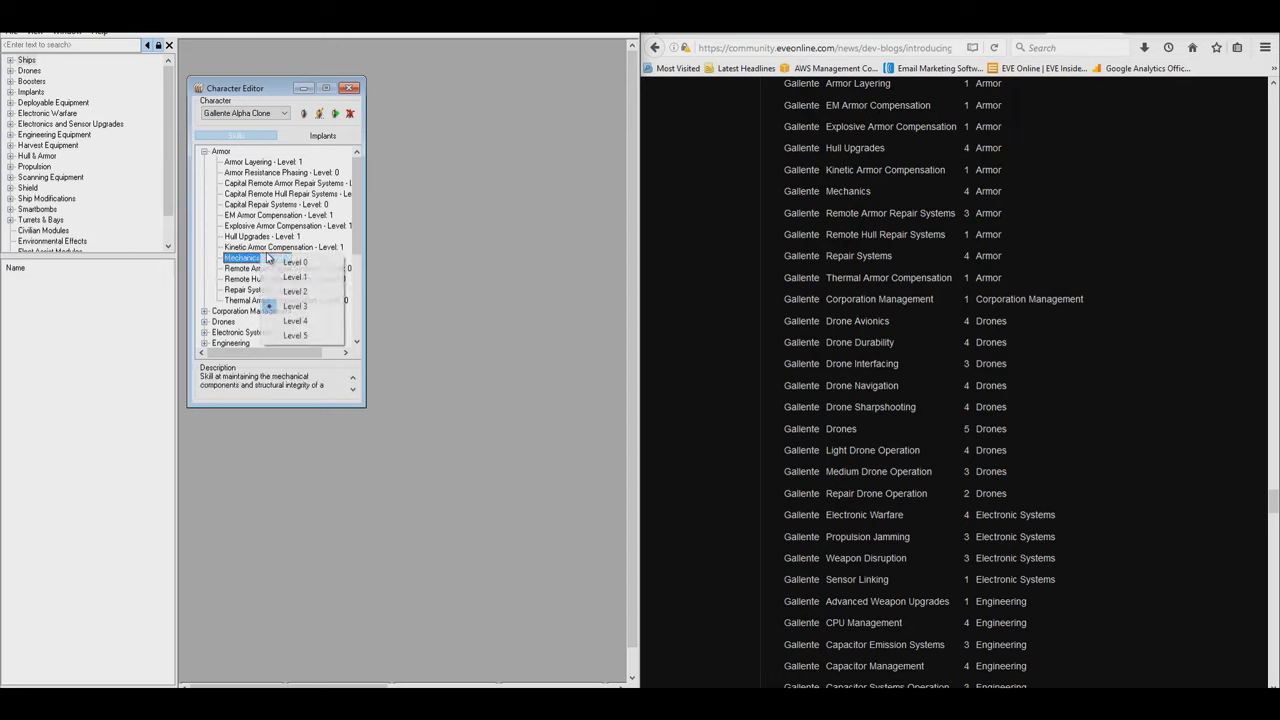
pyautogui.click(300, 321)
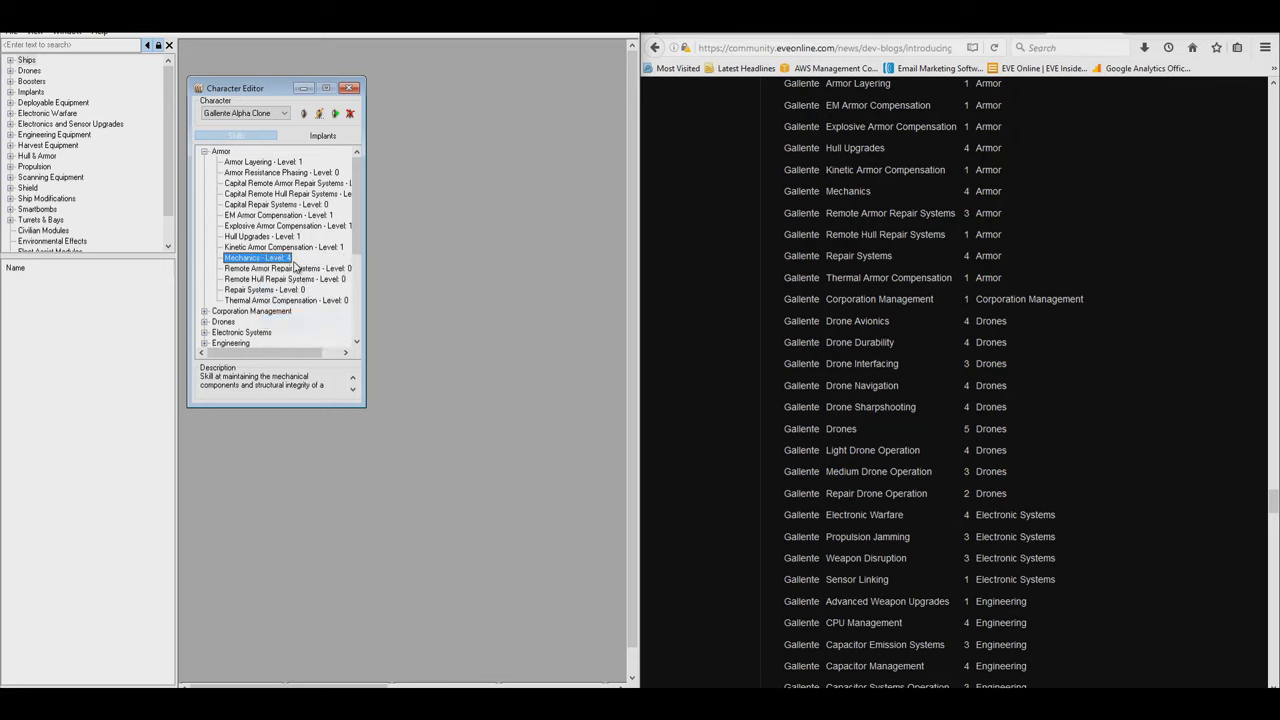
# Set the Hull Upgrades skill of the Gallente Alpha Clone to level 4.
pyautogui.click(256, 238)
pyautogui.rightClick(257, 241)
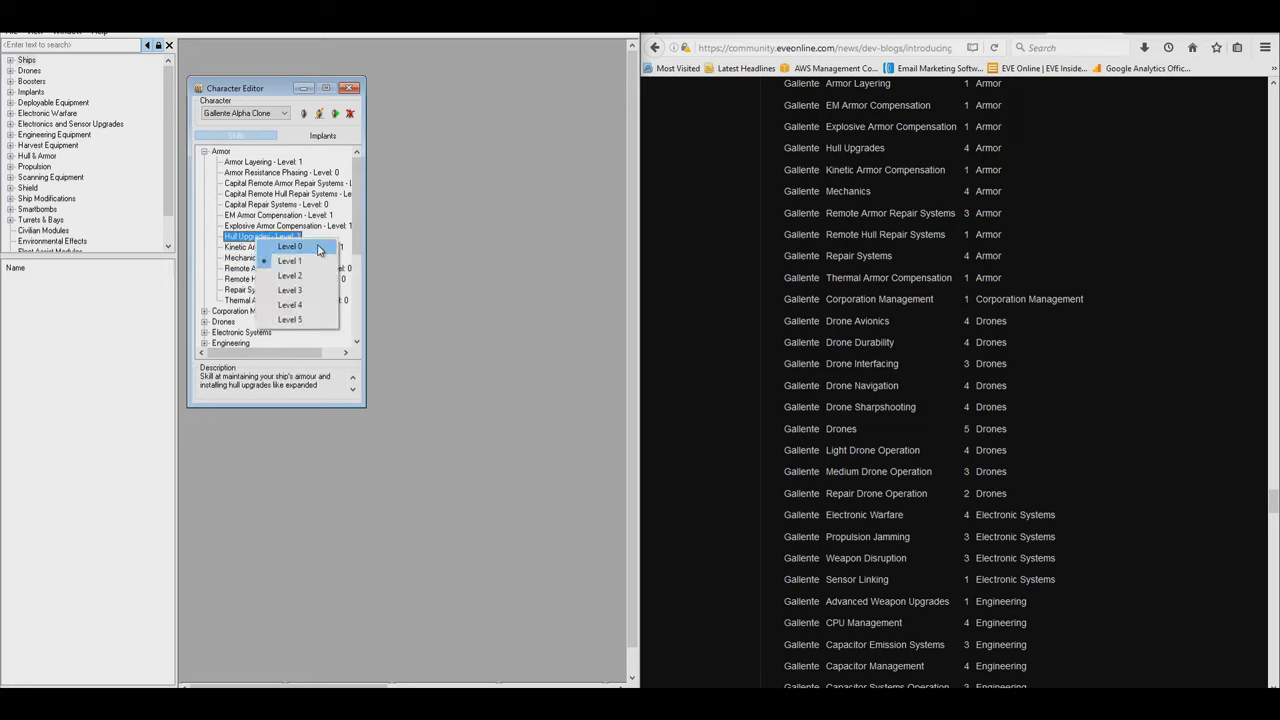
pyautogui.click(290, 304)
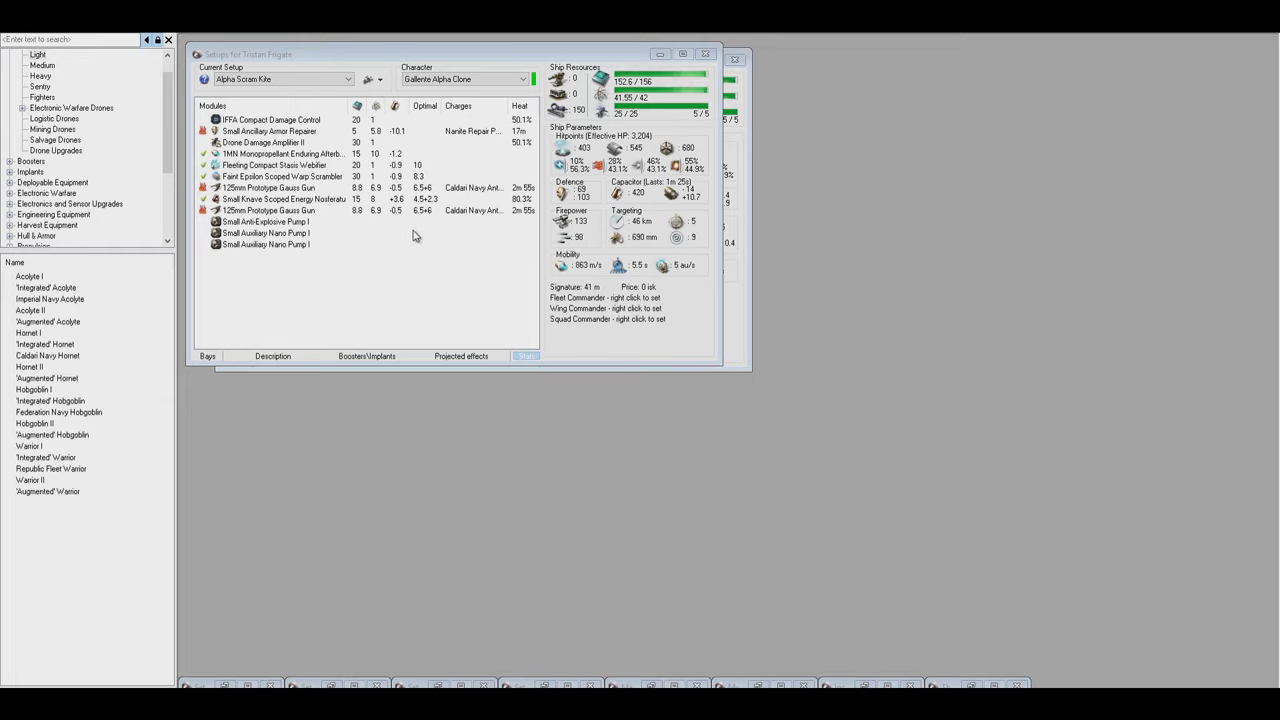
# Examine the cargo and drone bays of the Alpha Scram Kite Tristan setup, then hide them again.
pyautogui.click(272, 155)
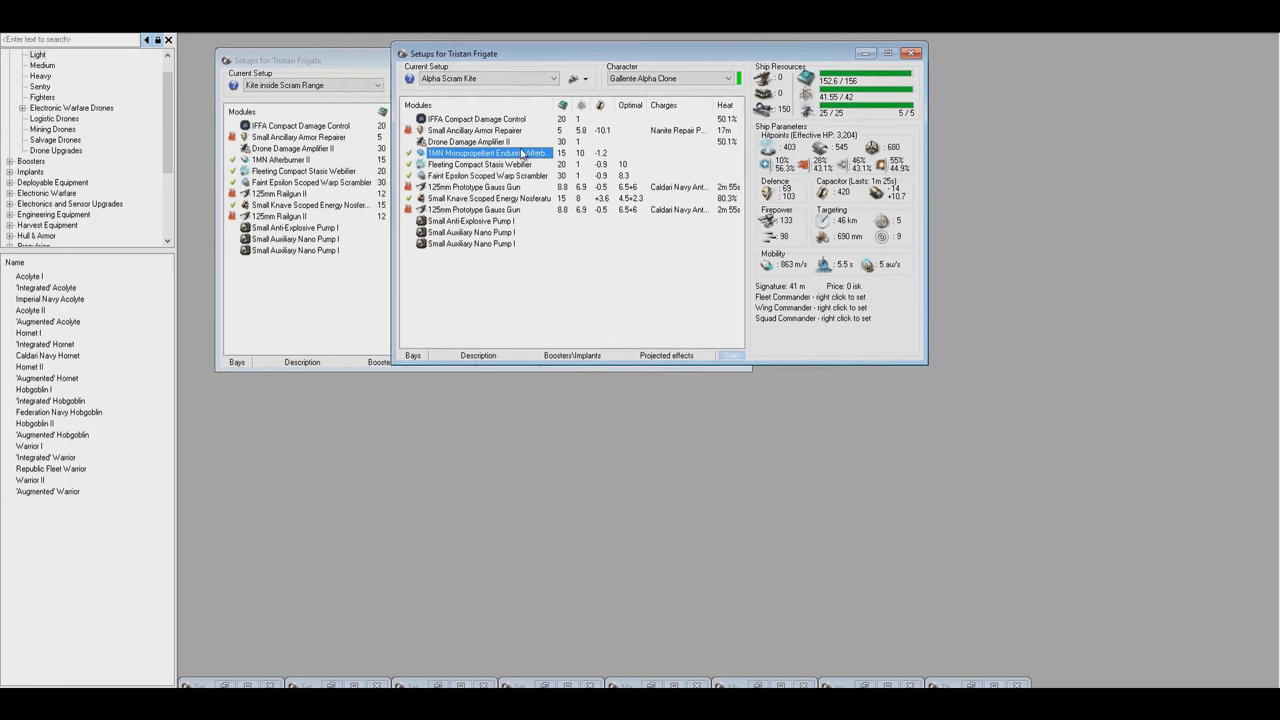
pyautogui.click(424, 354)
pyautogui.moveTo(450, 56); pyautogui.dragTo(390, 60)
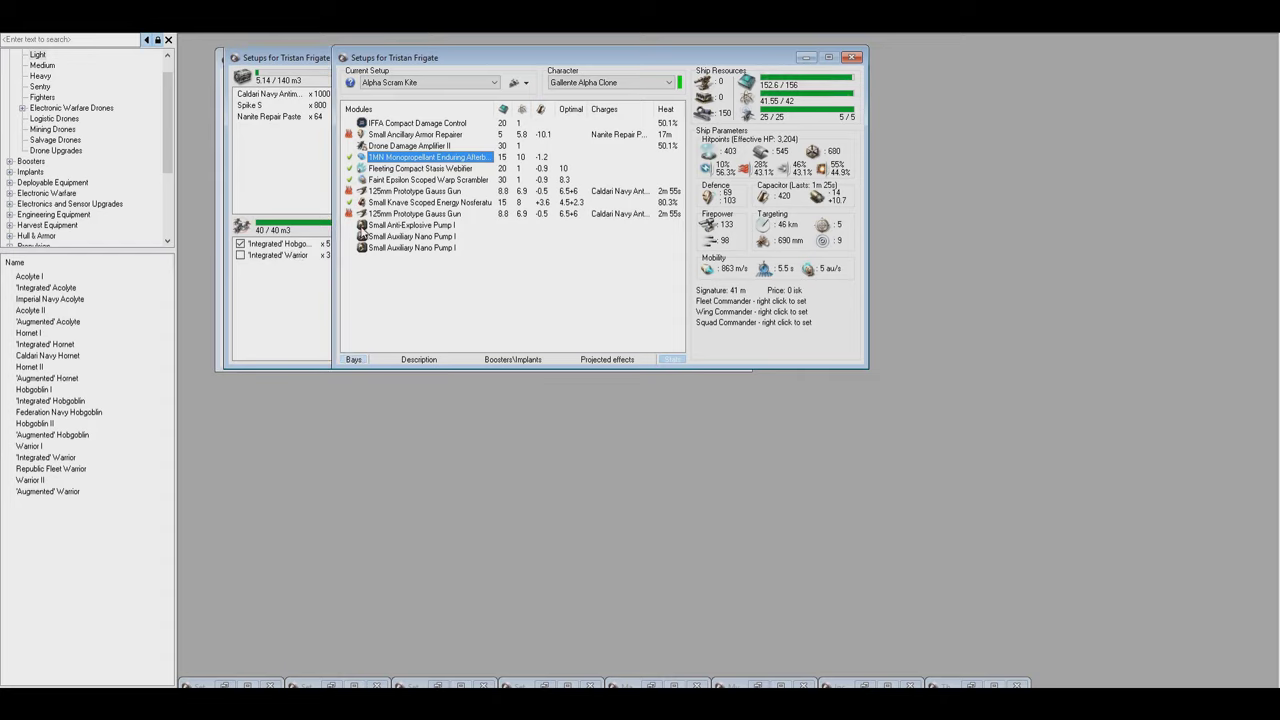
pyautogui.click(355, 359)
pyautogui.moveTo(465, 58); pyautogui.dragTo(326, 56)
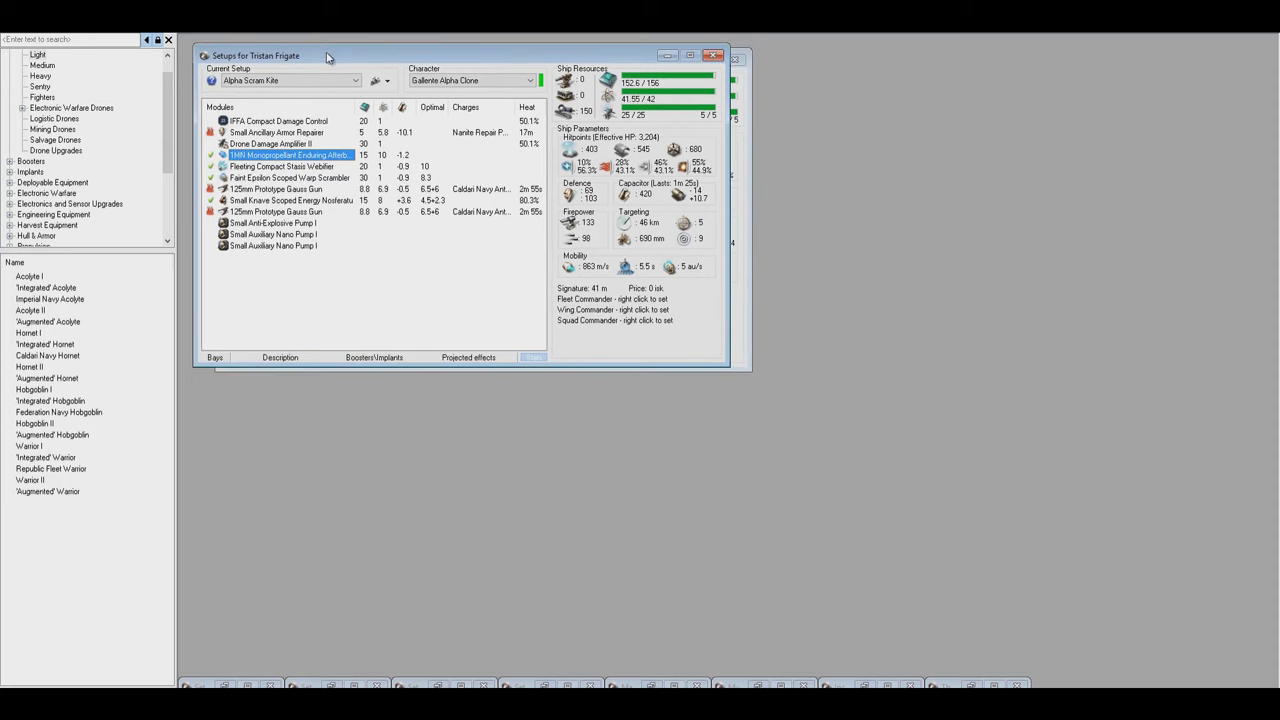
pyautogui.click(366, 302)
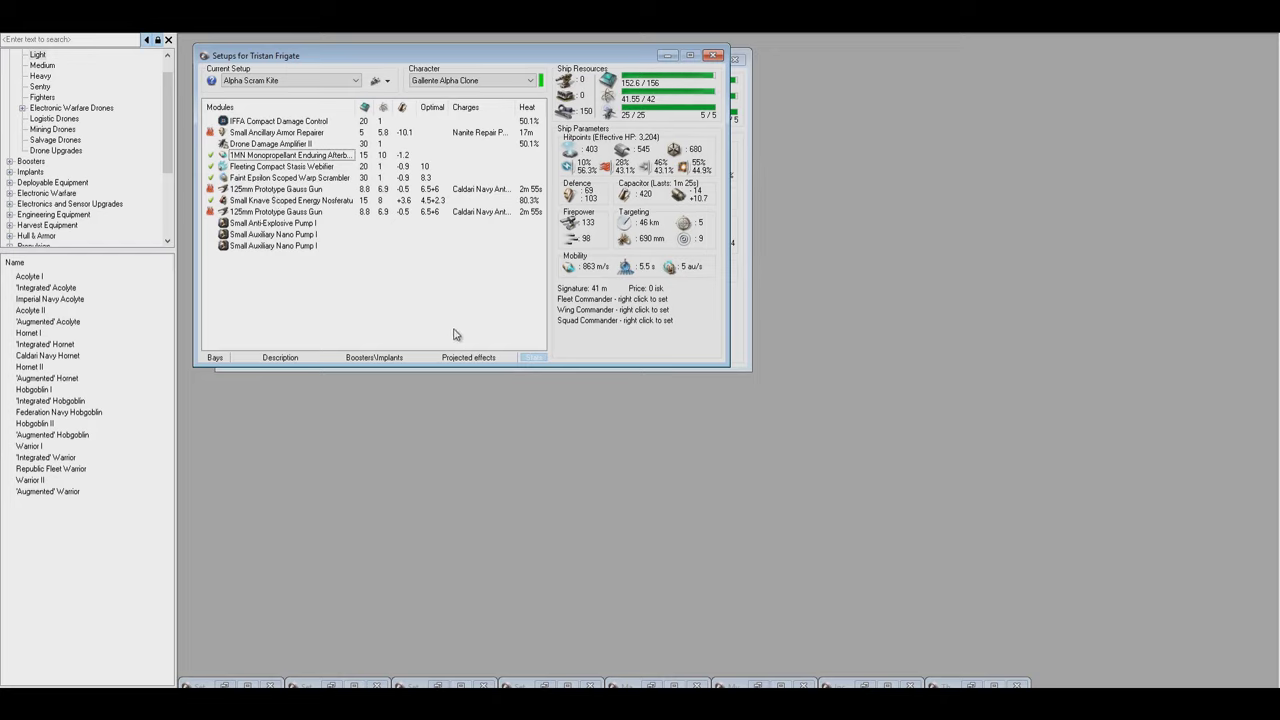
# Review the implants fitted to the Alpha Scram Kite Tristan setup and close their list.
pyautogui.click(372, 359)
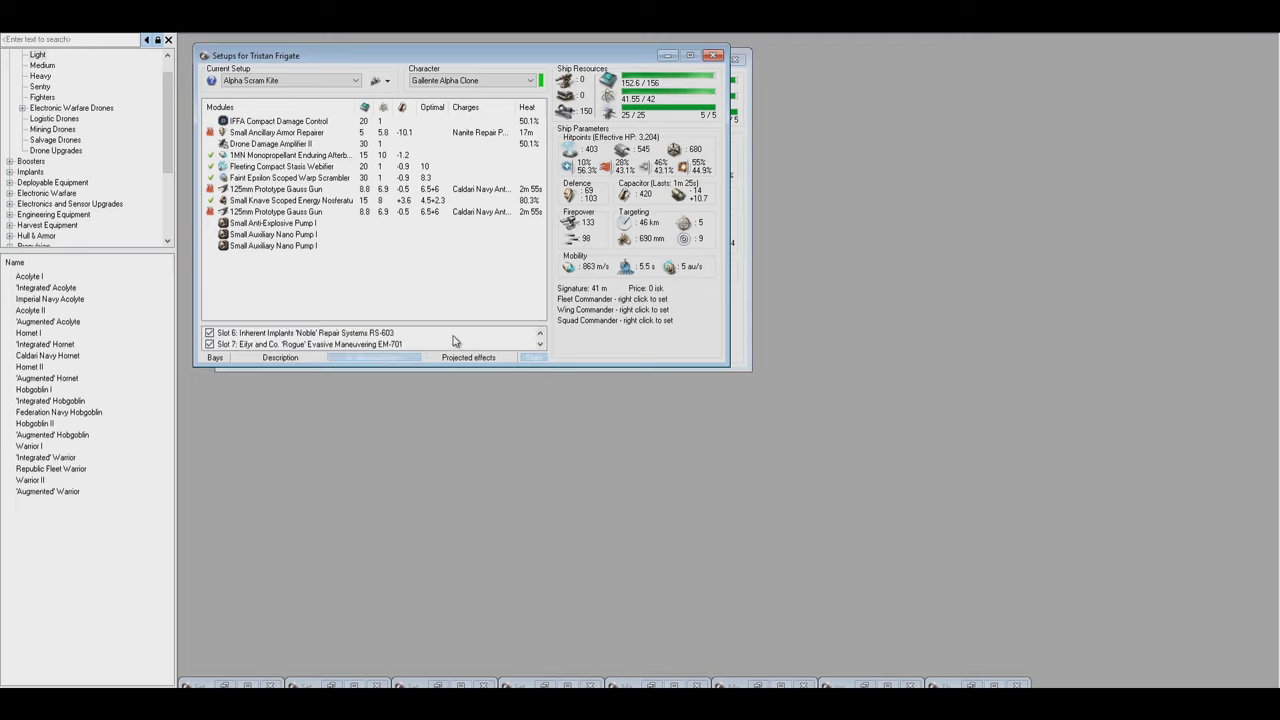
pyautogui.scroll(-3, 453, 340)
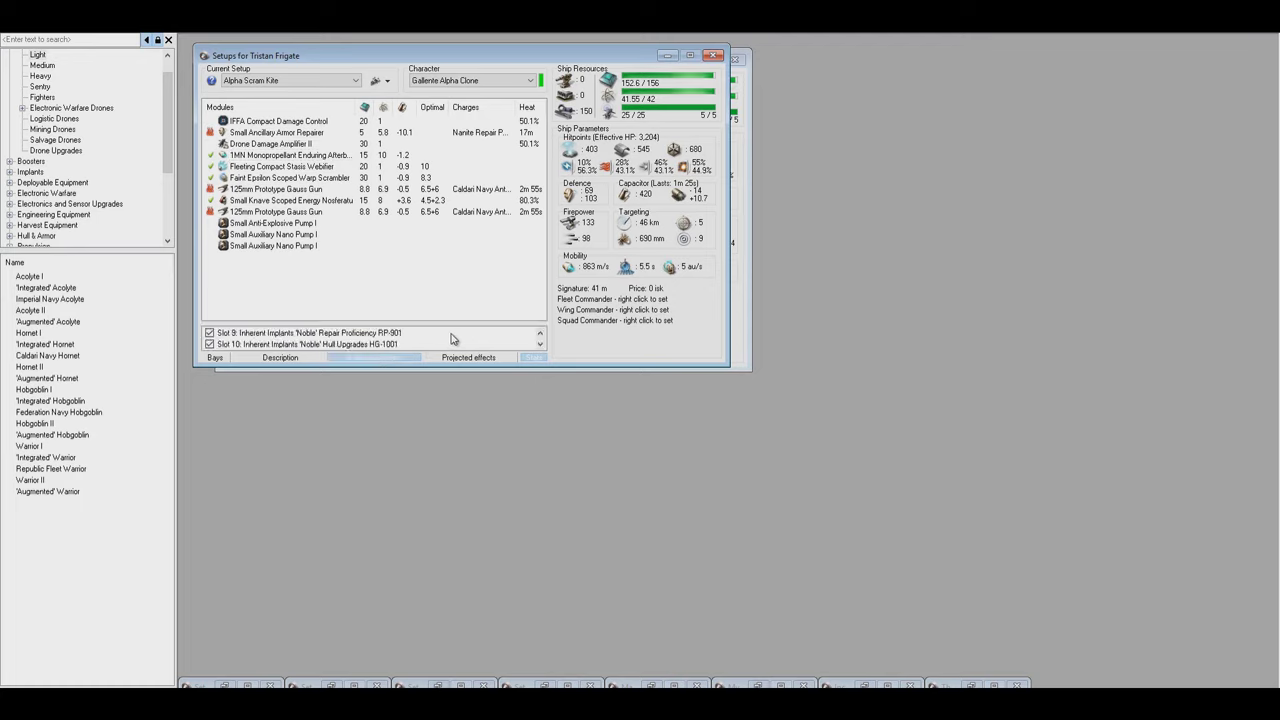
pyautogui.scroll(3, 425, 340)
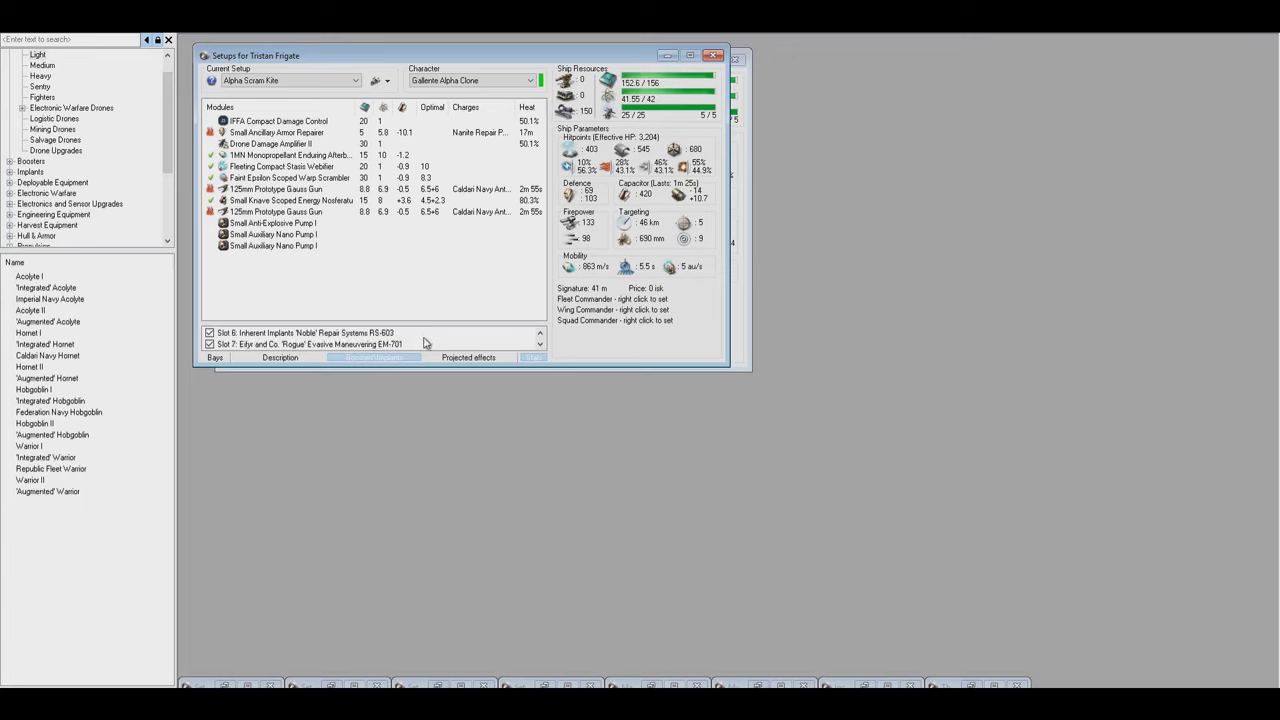
pyautogui.scroll(-3, 424, 343)
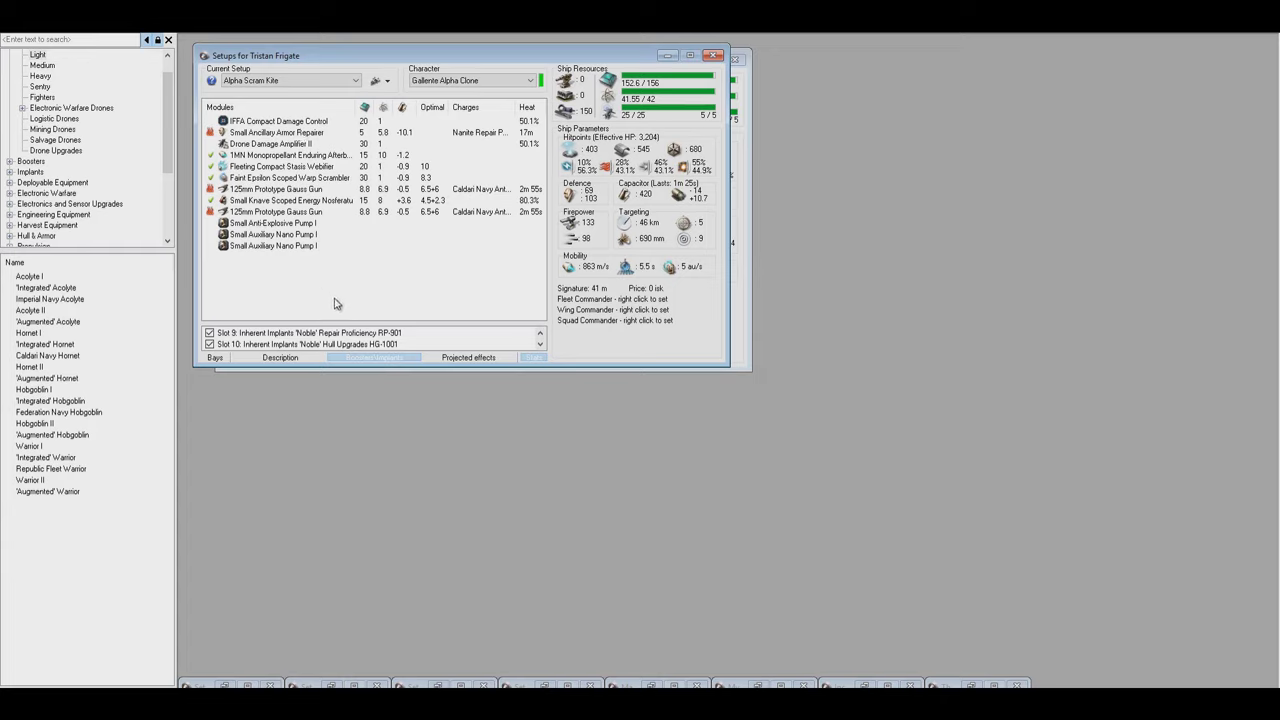
pyautogui.click(378, 359)
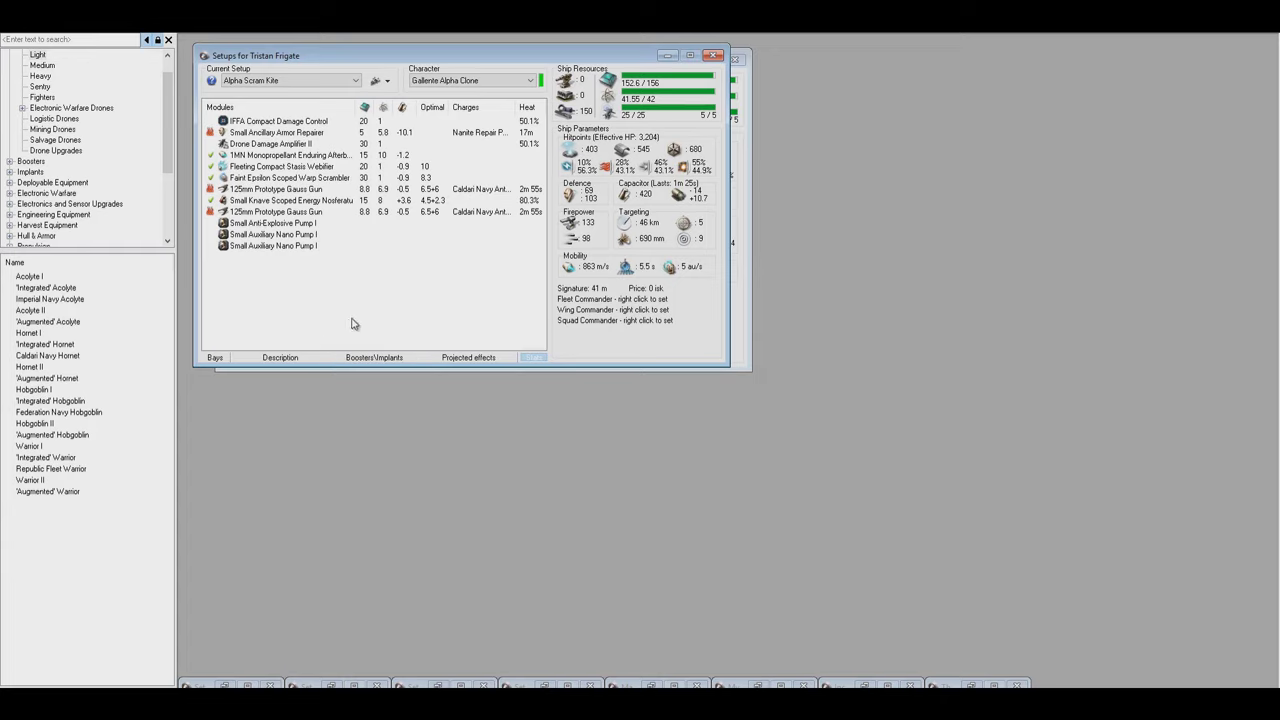
pyautogui.click(405, 300)
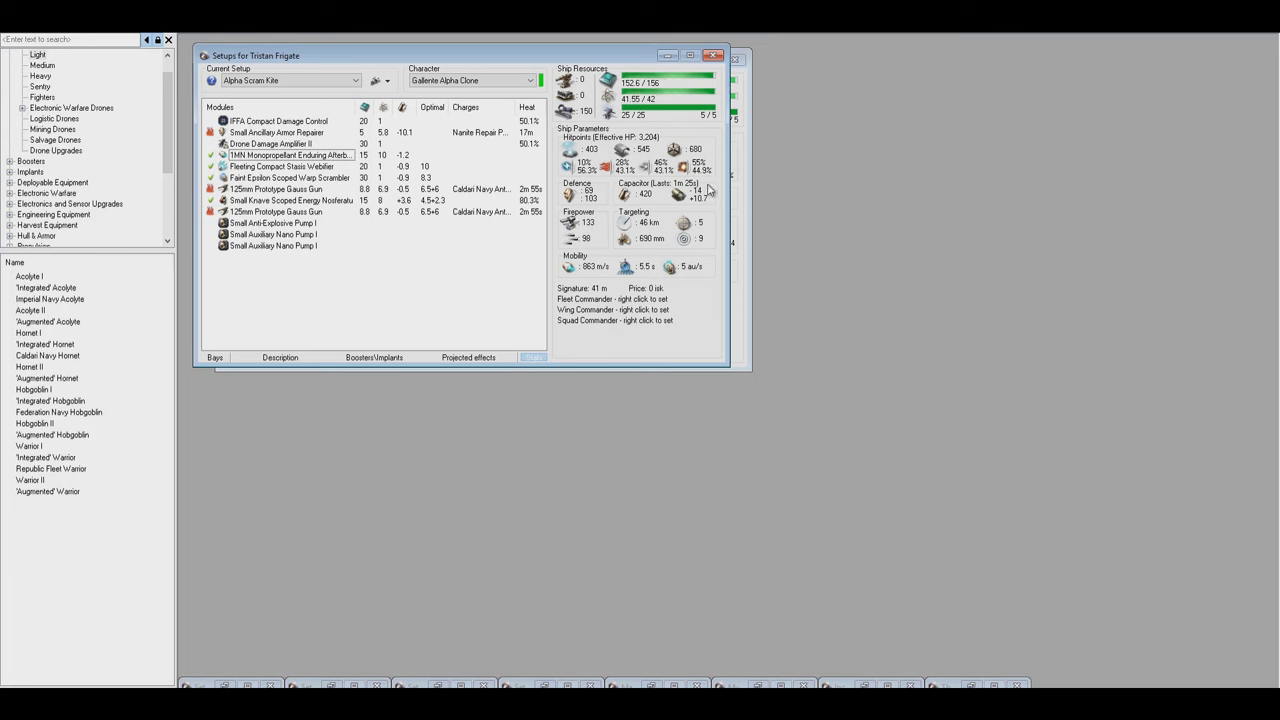
# Place the Kite inside Scram Range Tristan setup beside the Alpha Scram Kite one and set its character to Kolowa.
pyautogui.hotkey('ctrl', 'Tab')
pyautogui.moveTo(440, 62); pyautogui.dragTo(956, 57)
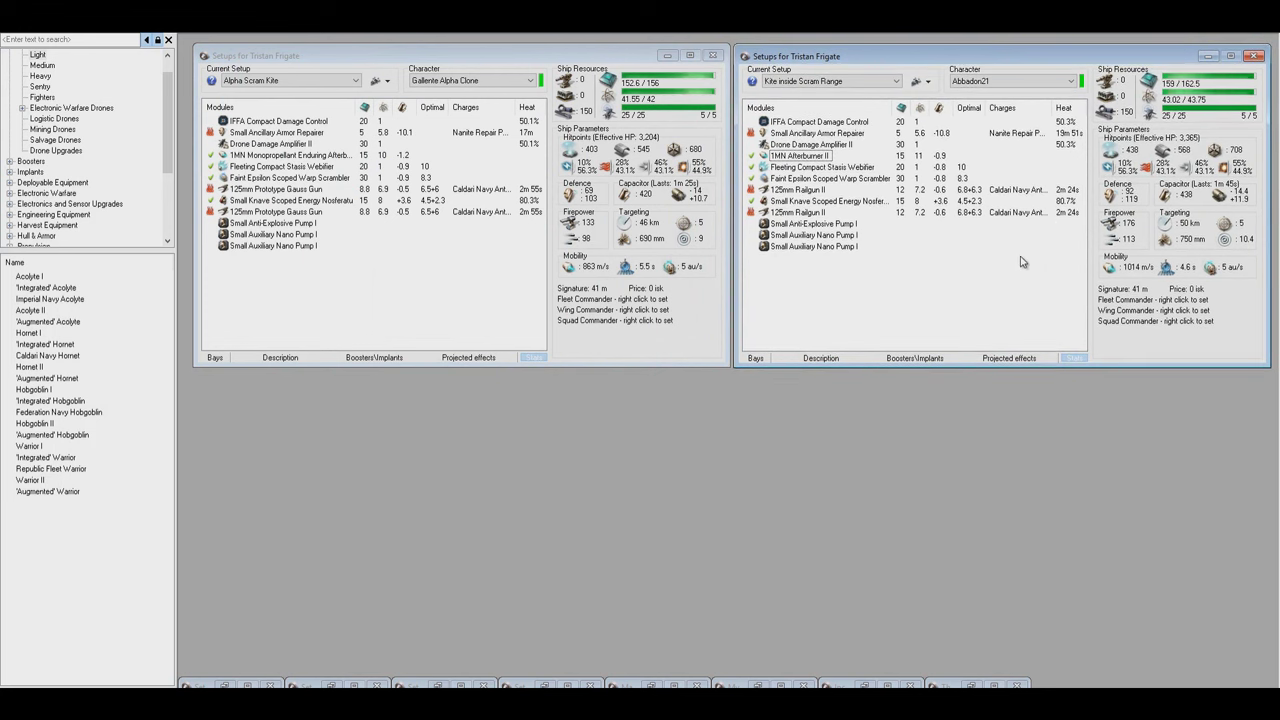
pyautogui.click(1050, 81)
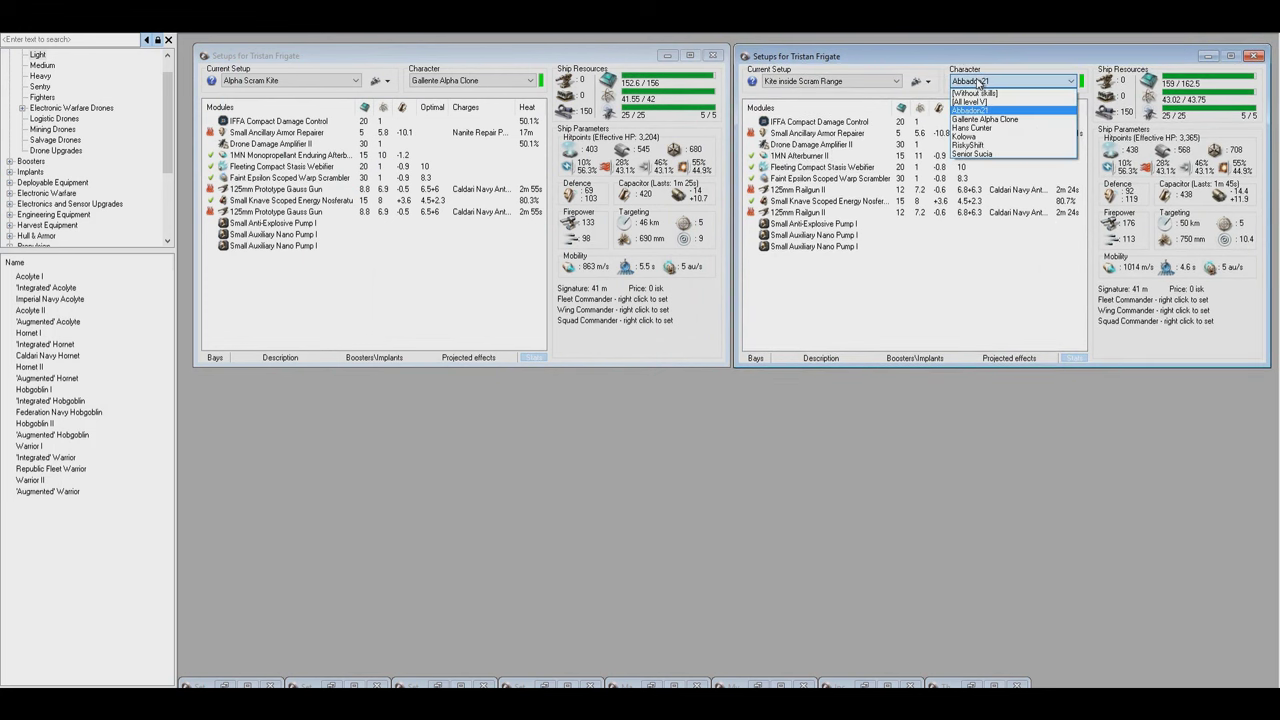
pyautogui.click(966, 137)
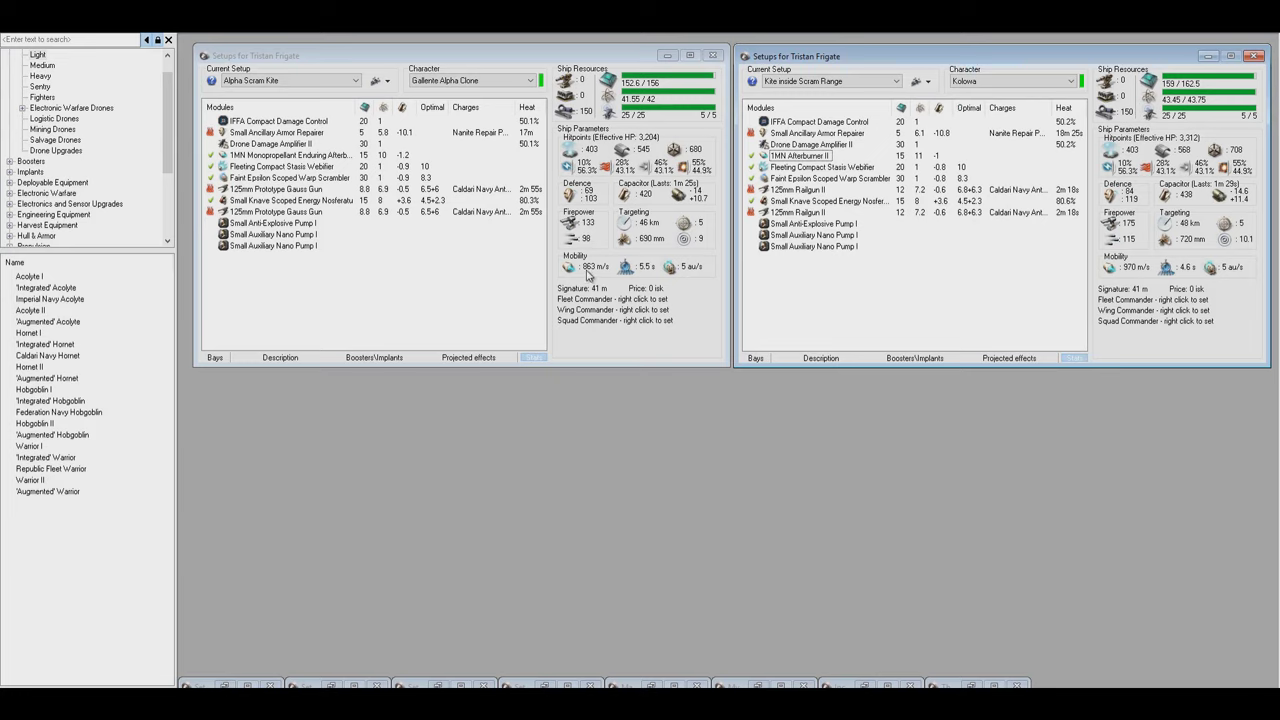
# Compare the speed, align time and firepower of the two Tristan setups.
pyautogui.moveTo(590, 276)
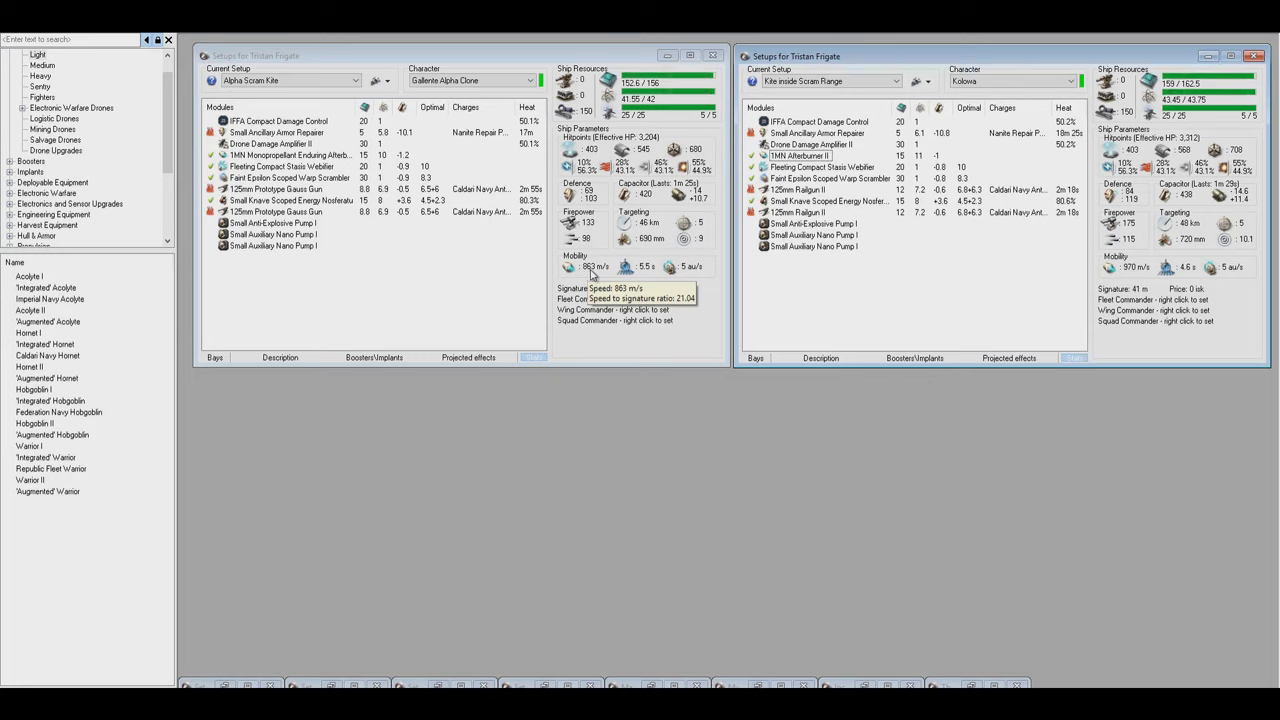
pyautogui.moveTo(1122, 274)
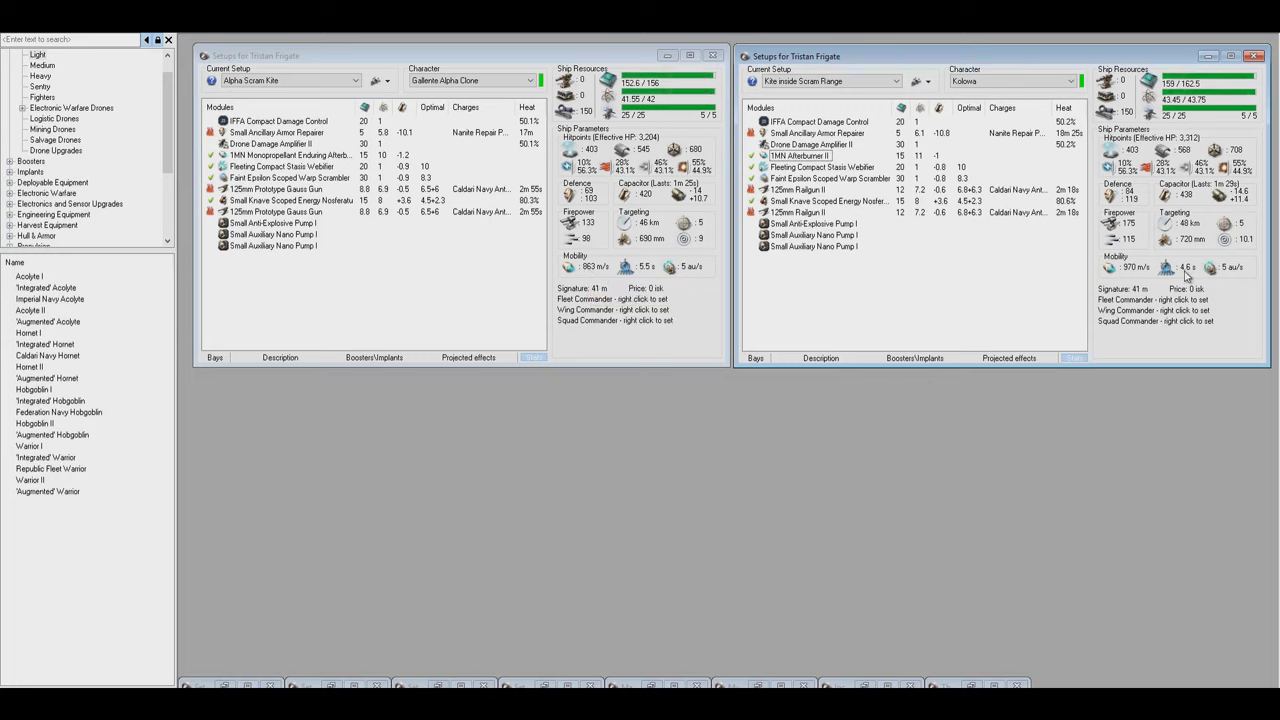
pyautogui.moveTo(1186, 276)
pyautogui.moveTo(1128, 227)
pyautogui.moveTo(591, 232)
# Check the implants used by the Kite inside Scram Range Tristan setup and close their list.
pyautogui.click(897, 358)
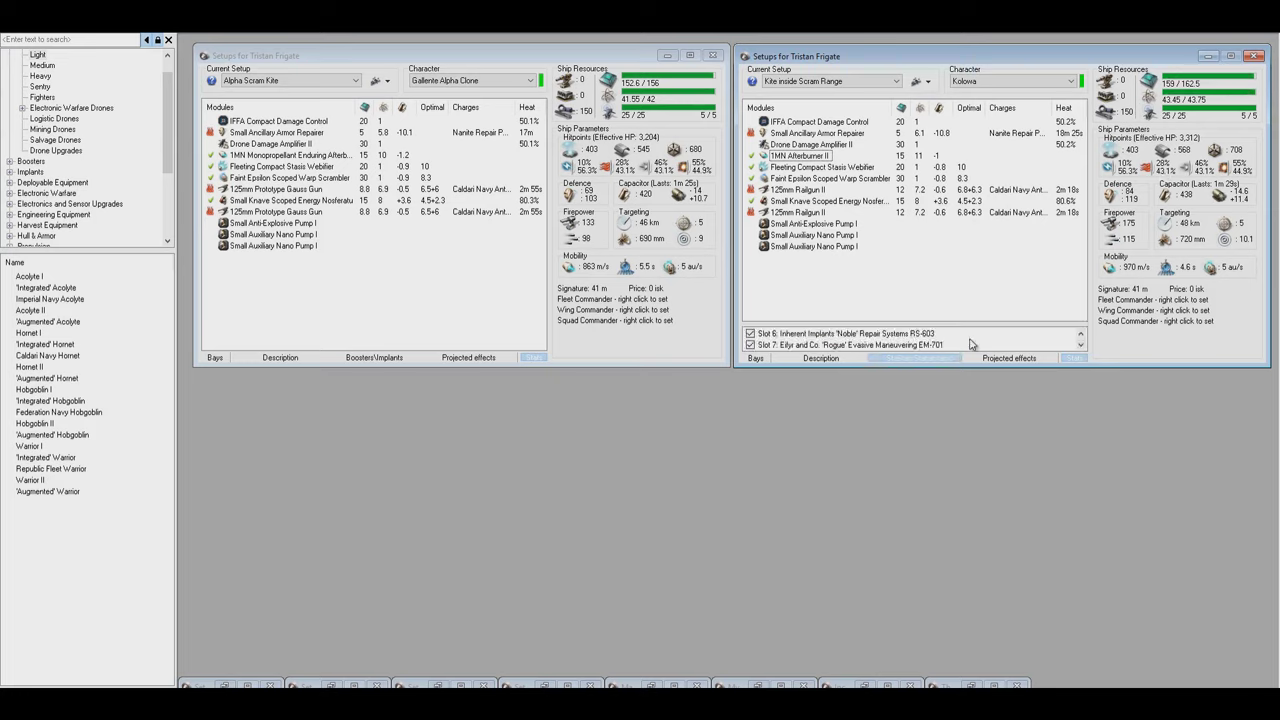
pyautogui.scroll(1, 940, 344)
pyautogui.click(904, 359)
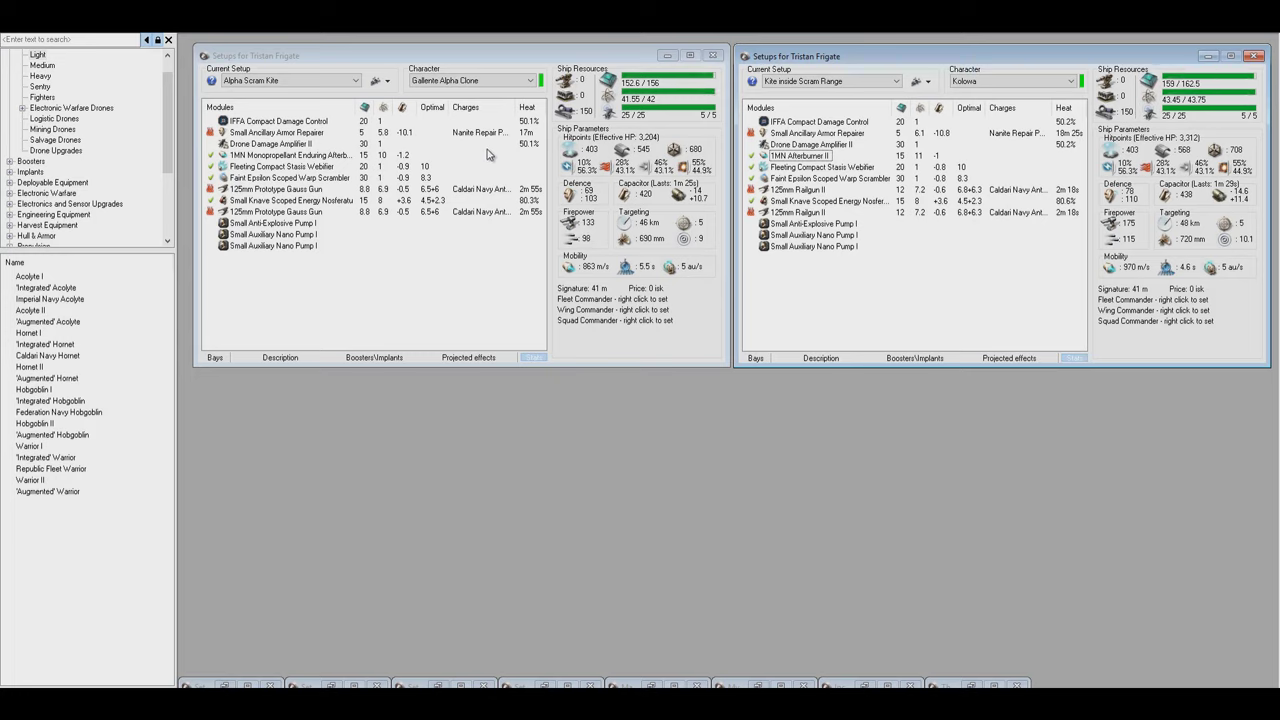
pyautogui.click(463, 252)
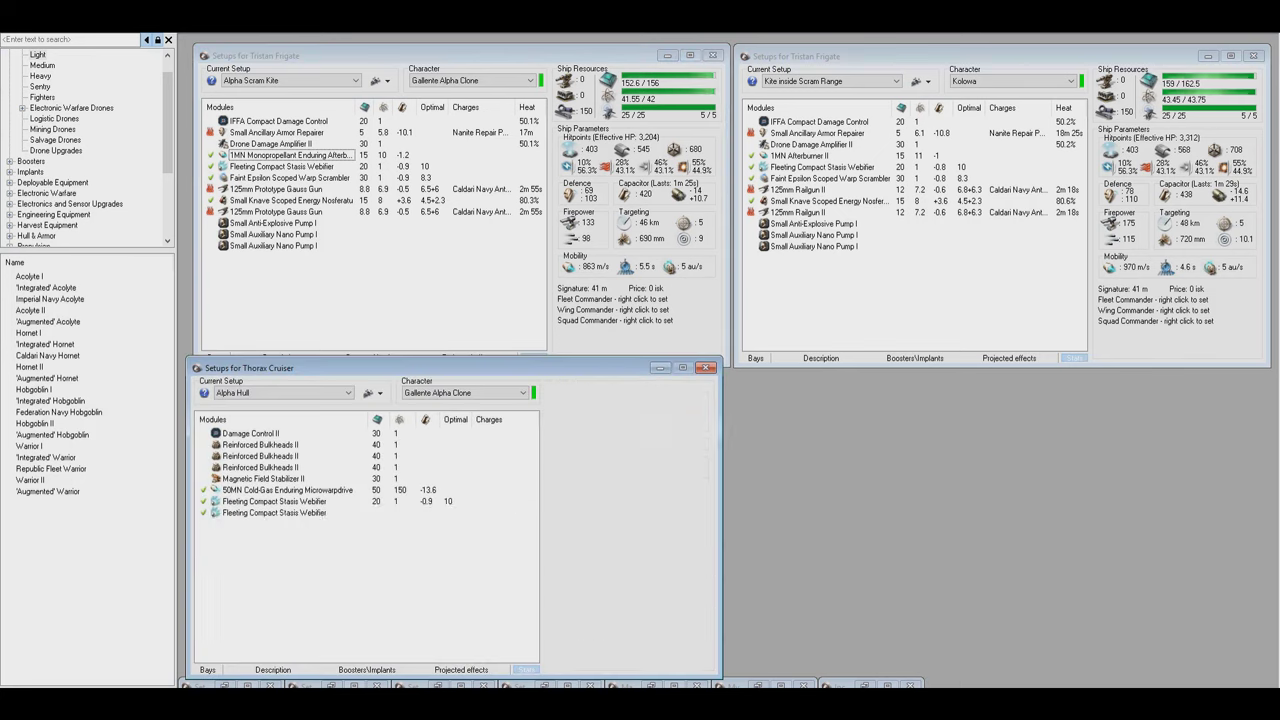
# Restore the Alpha Hull setup for the Thorax Cruiser and place its window beneath the Alpha Scram Kite Tristan setup.
pyautogui.click(970, 685)
pyautogui.moveTo(409, 374); pyautogui.dragTo(423, 357)
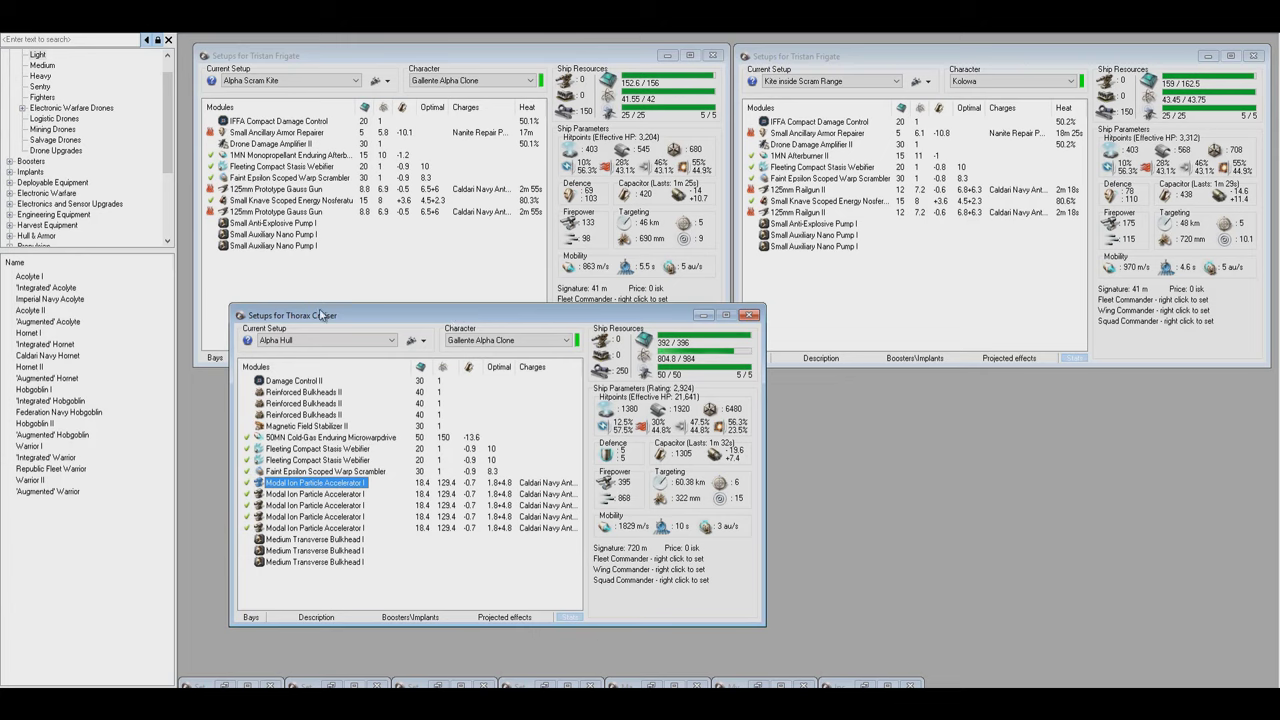
pyautogui.moveTo(367, 317); pyautogui.dragTo(336, 317)
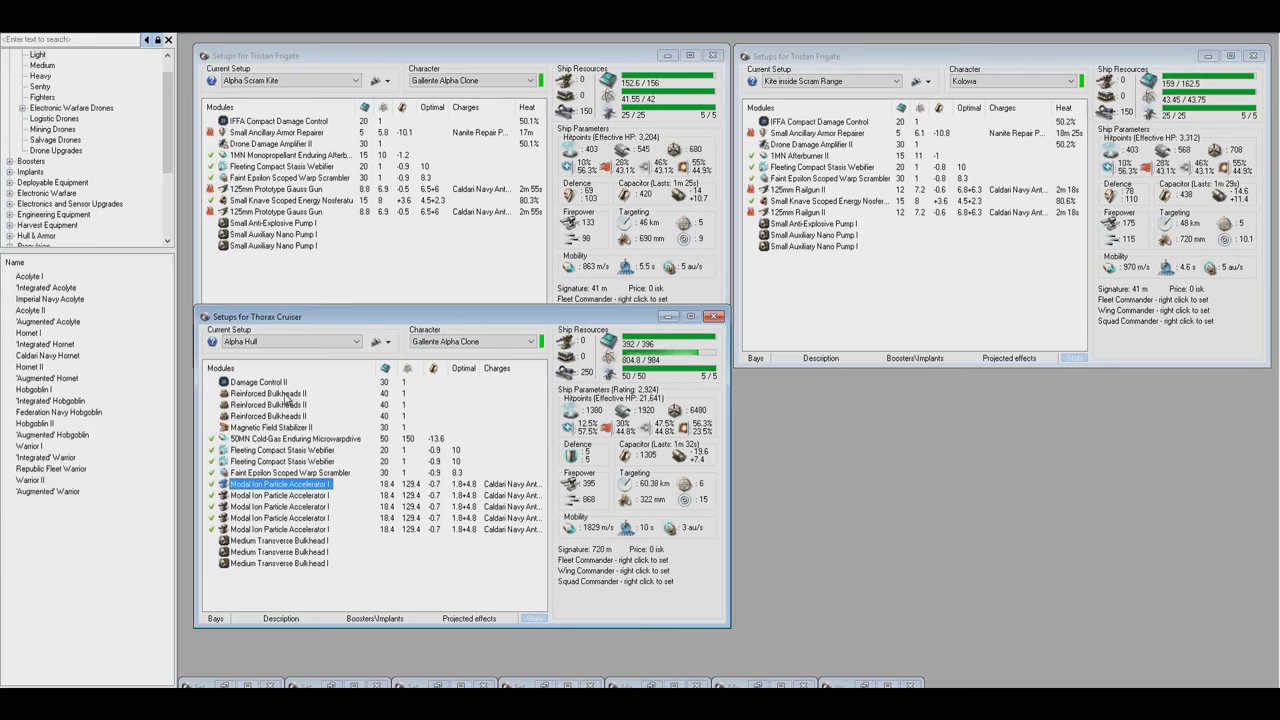
# Look up the skill requirements of the Reinforced Bulkheads II module in the Thorax setup.
pyautogui.click(288, 394)
pyautogui.rightClick(288, 394)
pyautogui.click(315, 404)
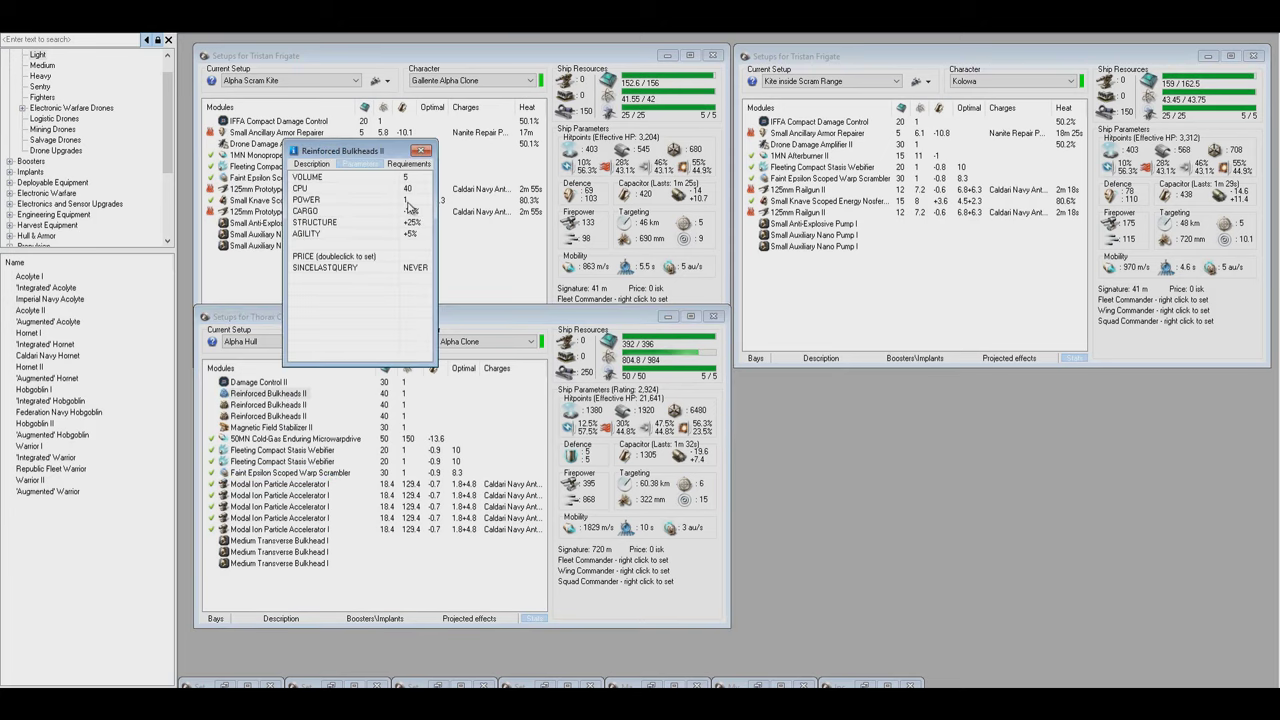
pyautogui.click(408, 165)
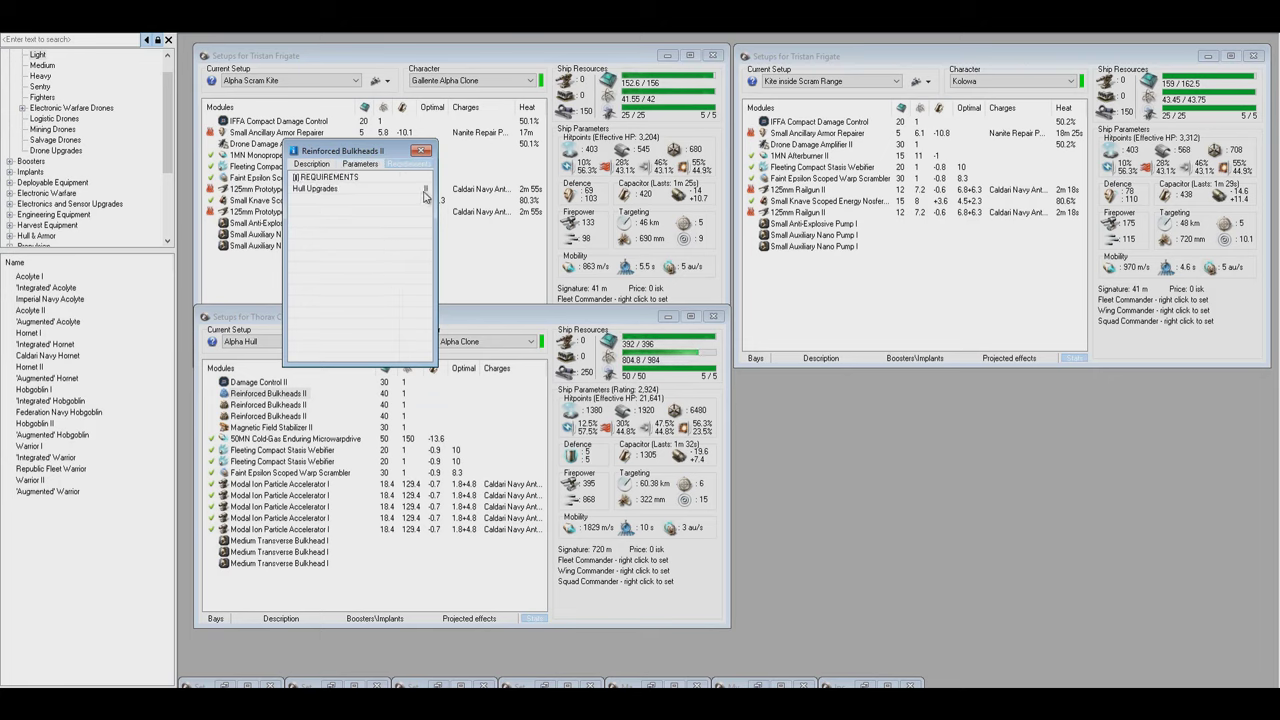
# Close the Reinforced Bulkheads II details and show the Thorax setup's list of boosters and implants.
pyautogui.click(421, 150)
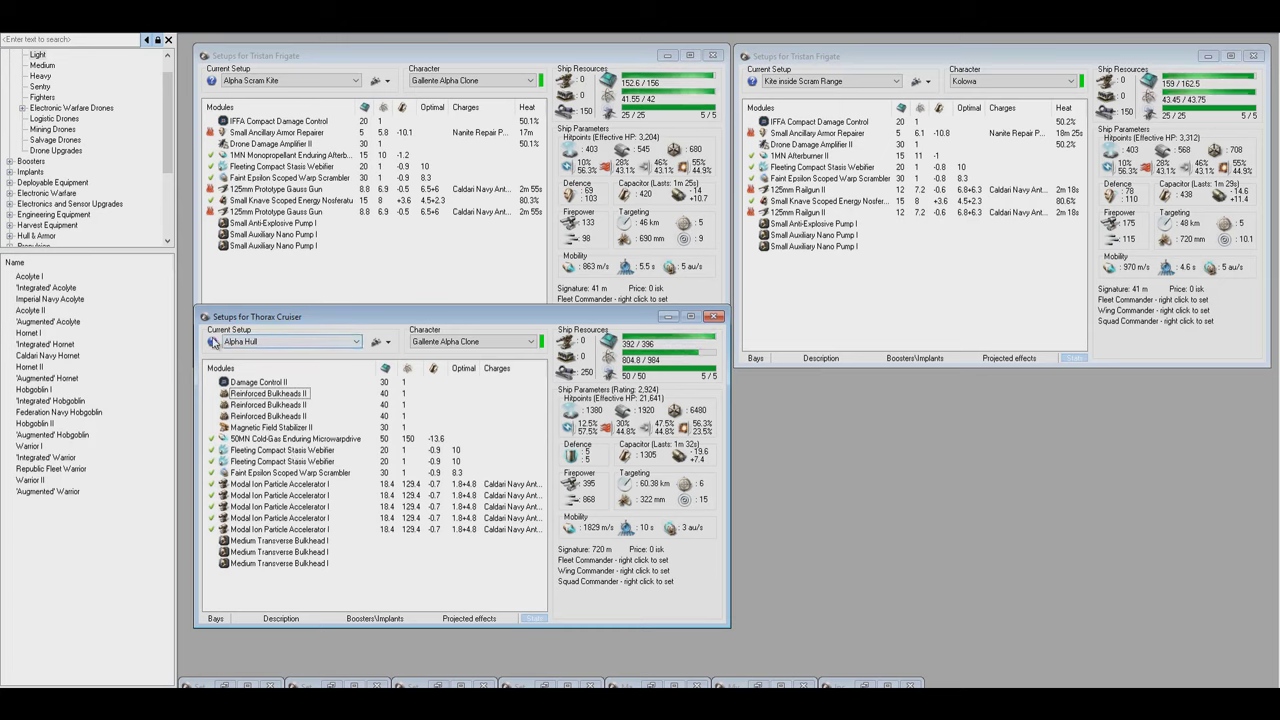
pyautogui.moveTo(212, 345)
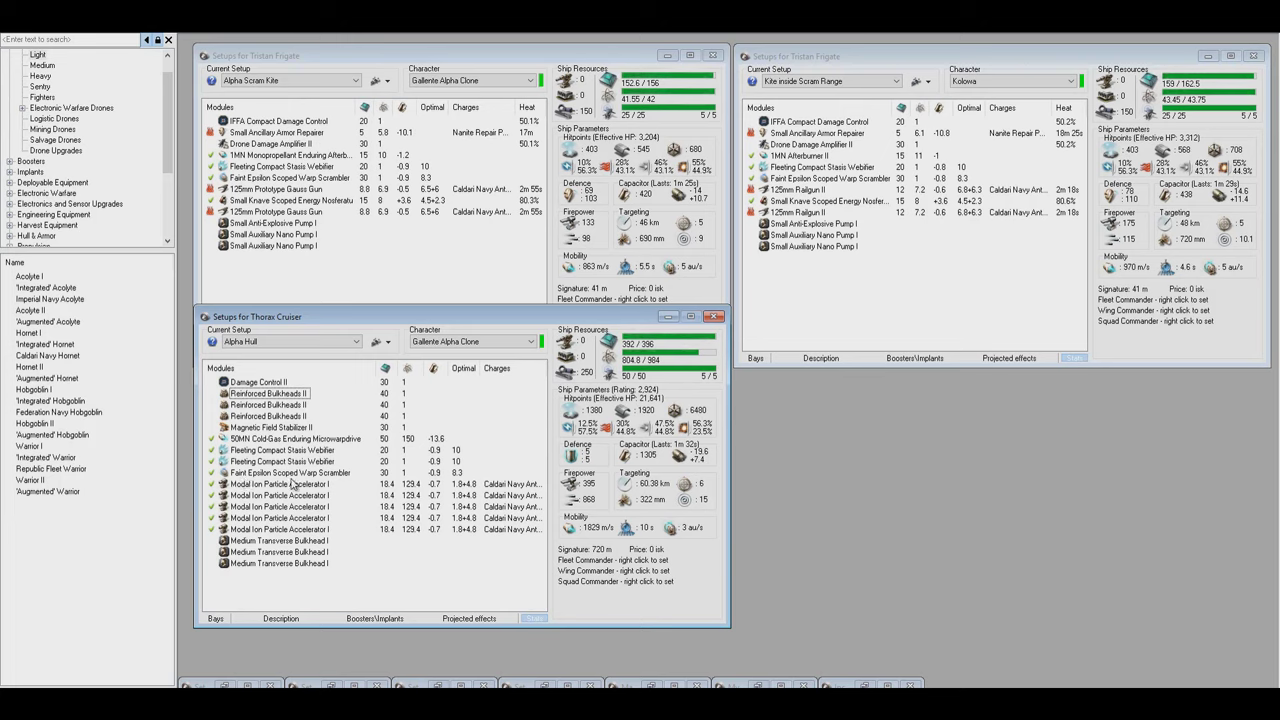
pyautogui.click(376, 619)
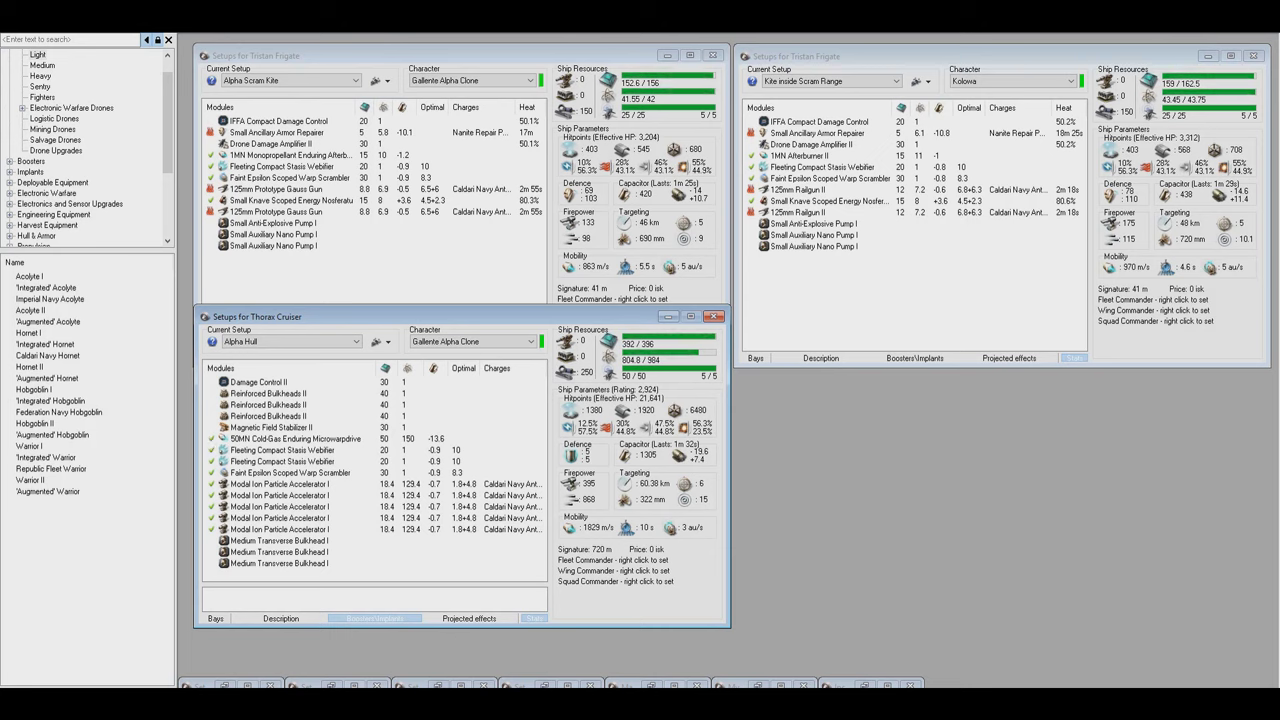
# Add the Inherent Implants 'Noble' Mechanic MC-803 from the passive tanking implants to the Thorax setup.
pyautogui.click(10, 171)
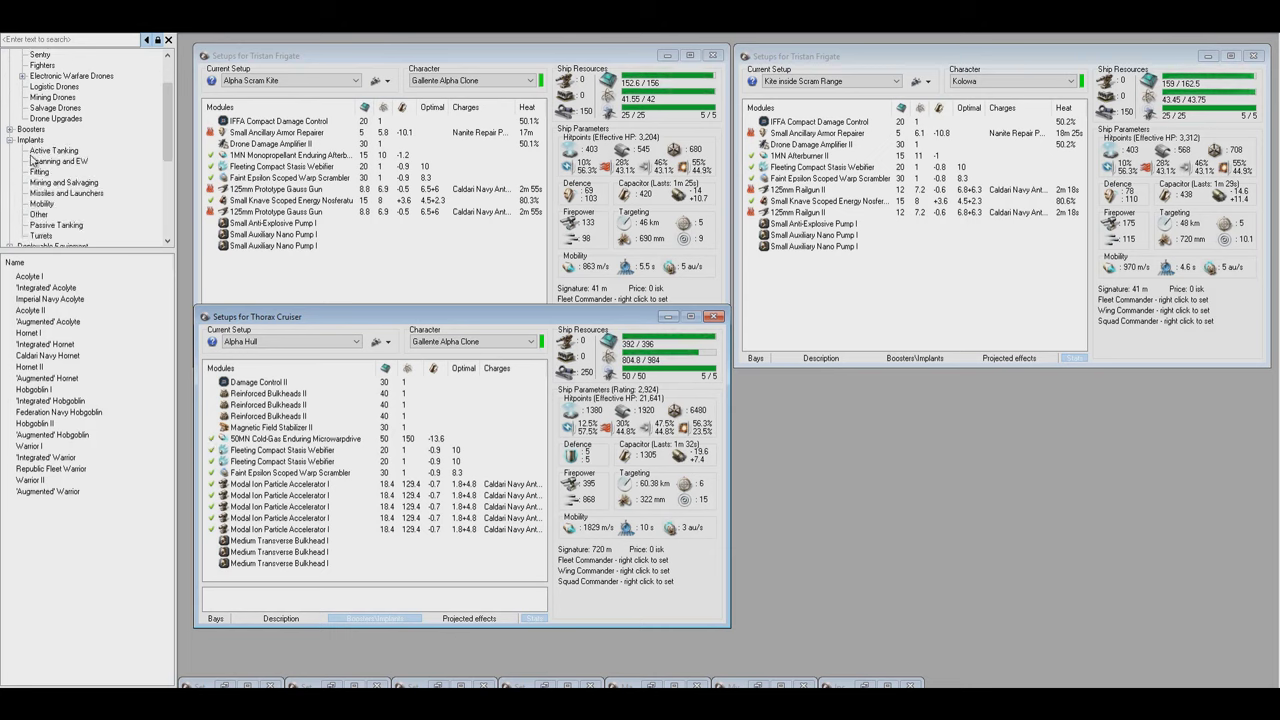
pyautogui.scroll(1, 17, 92)
pyautogui.click(9, 65)
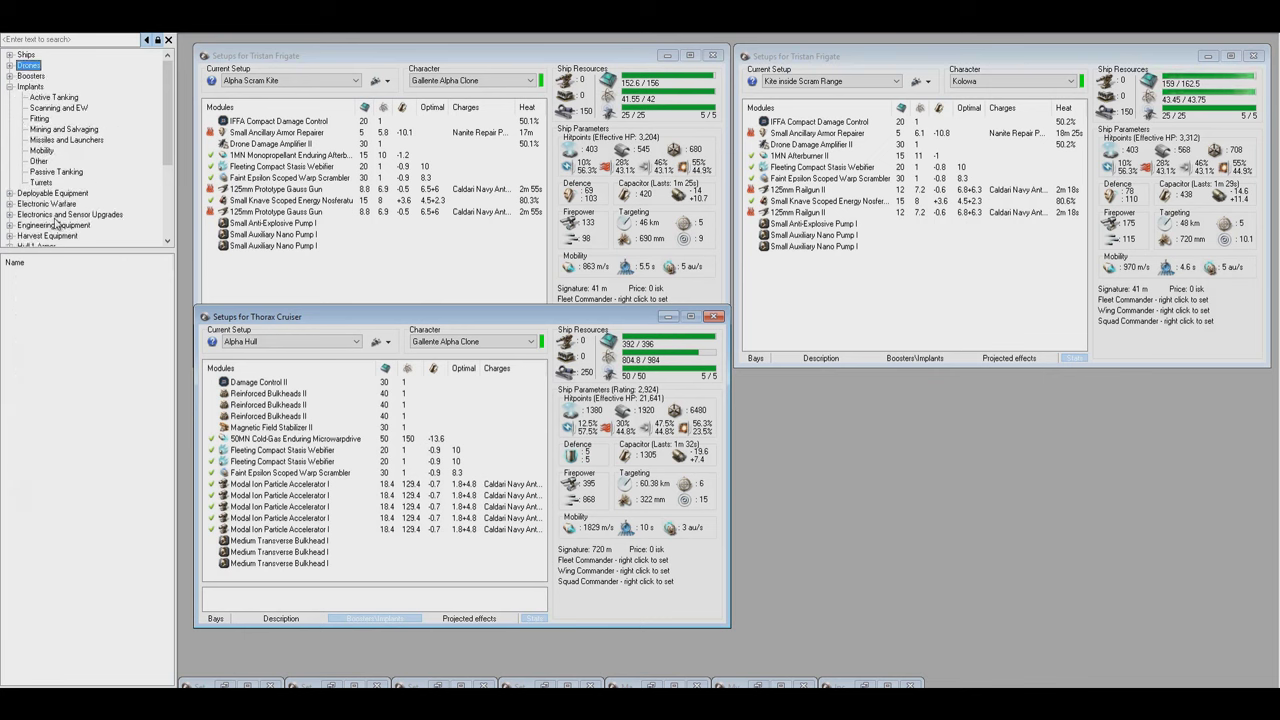
pyautogui.click(55, 172)
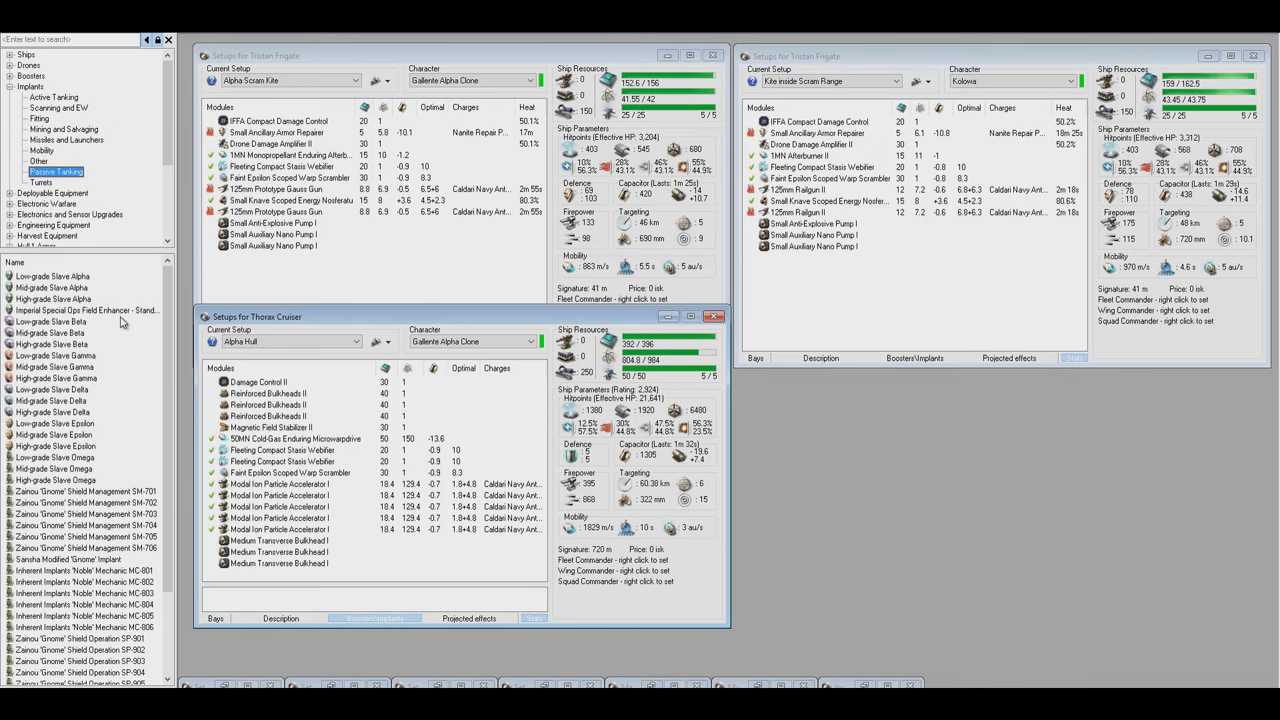
pyautogui.click(130, 596)
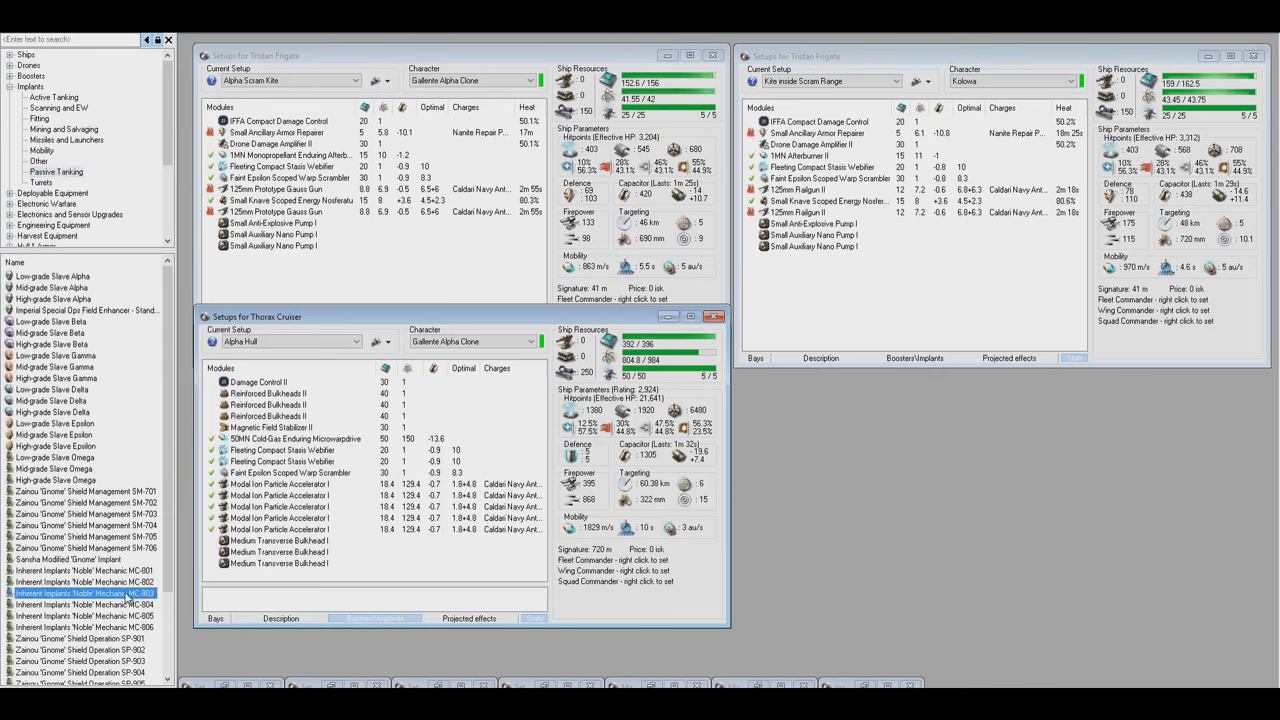
pyautogui.doubleClick(125, 596)
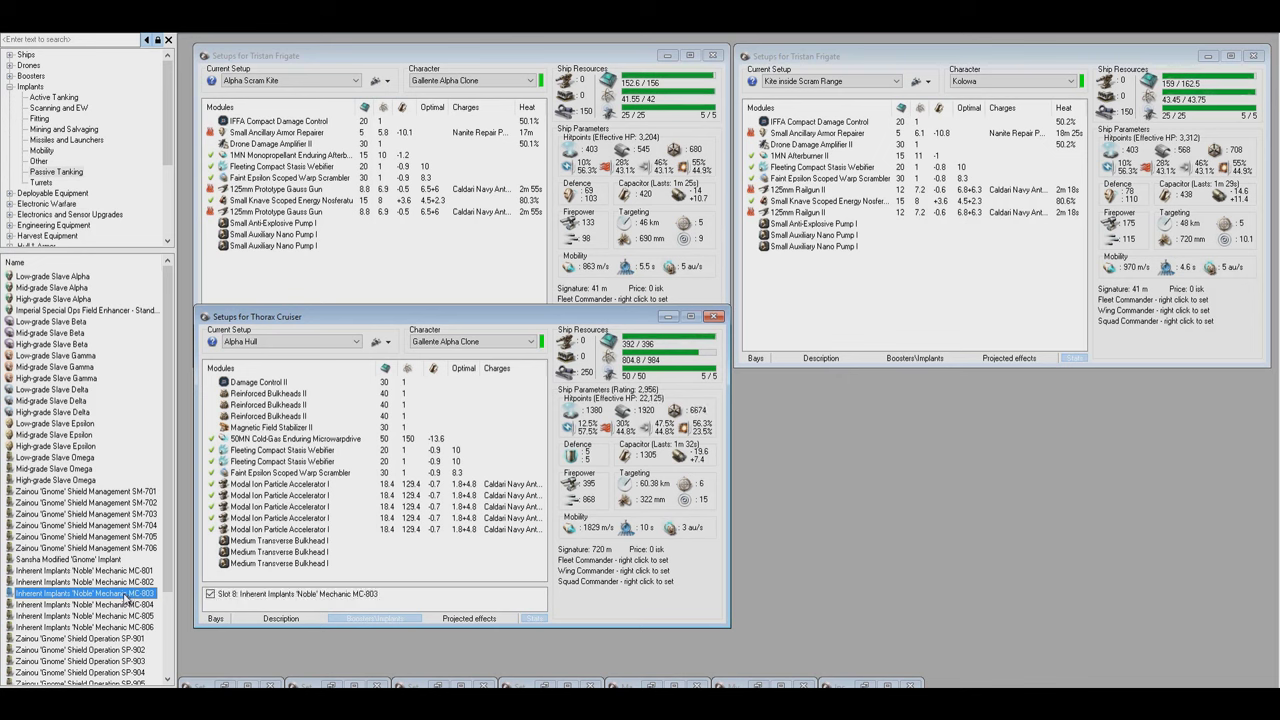
pyautogui.click(211, 595)
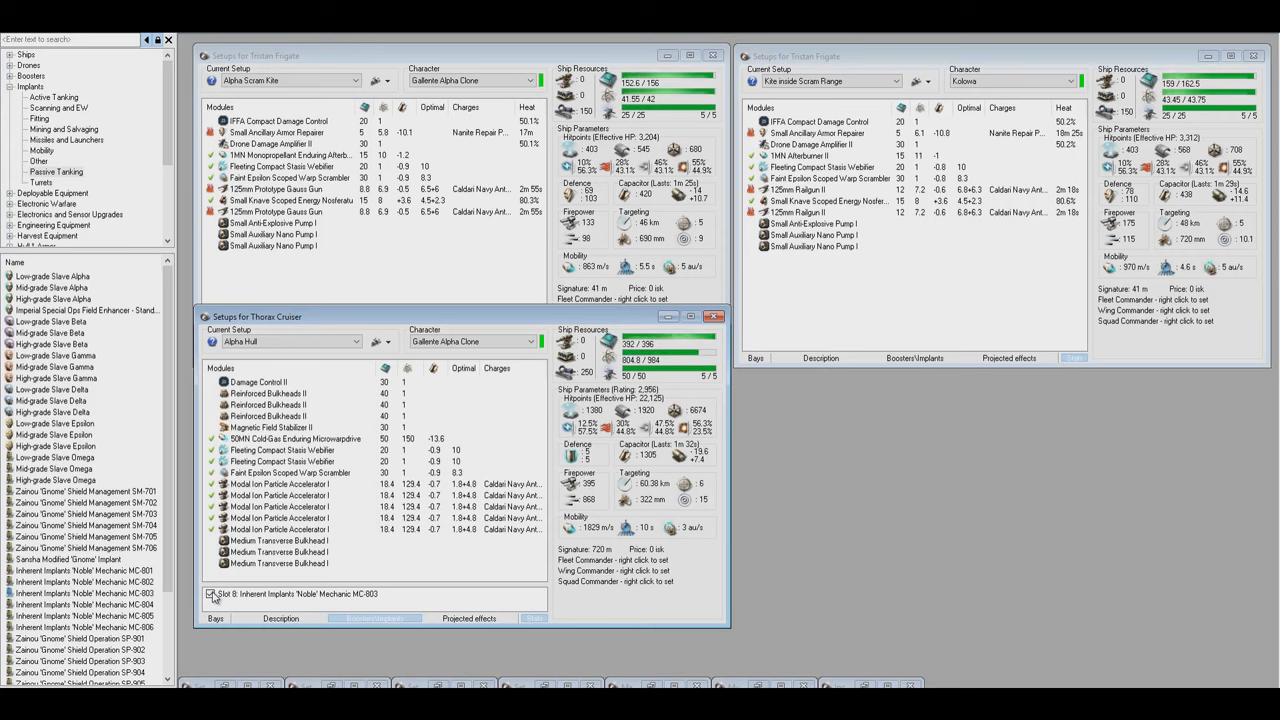
pyautogui.click(364, 621)
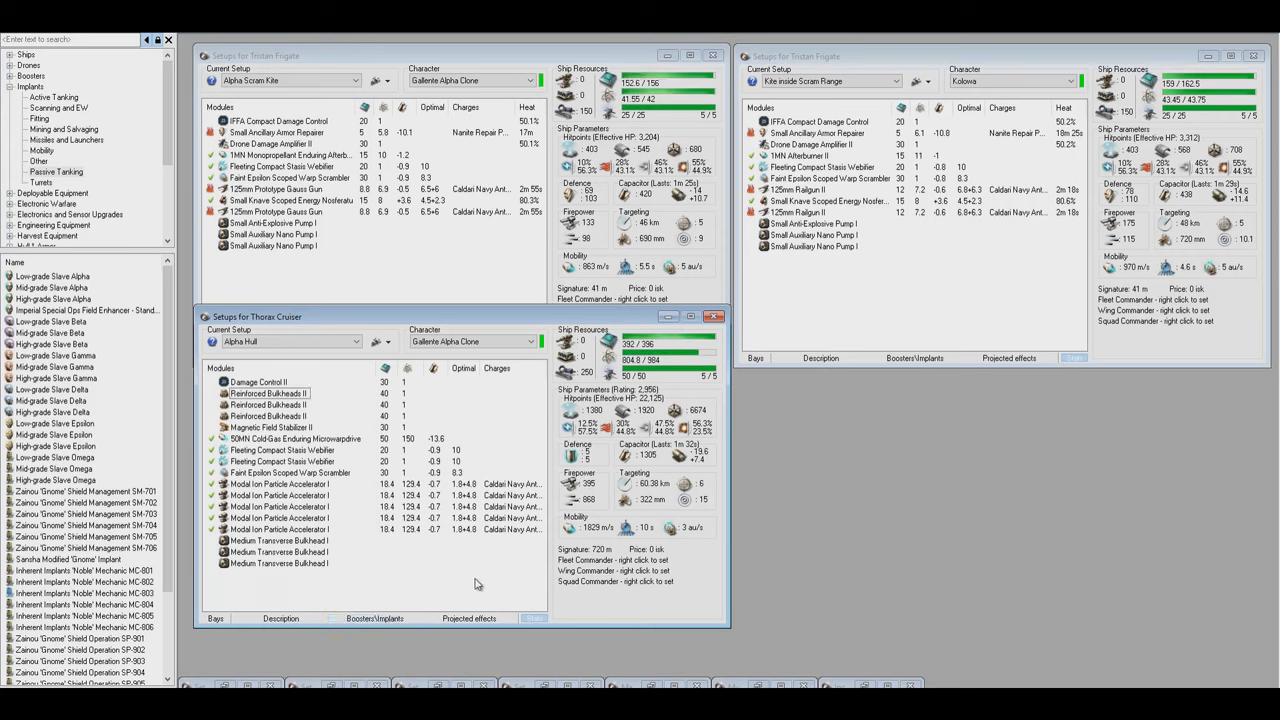
pyautogui.click(385, 621)
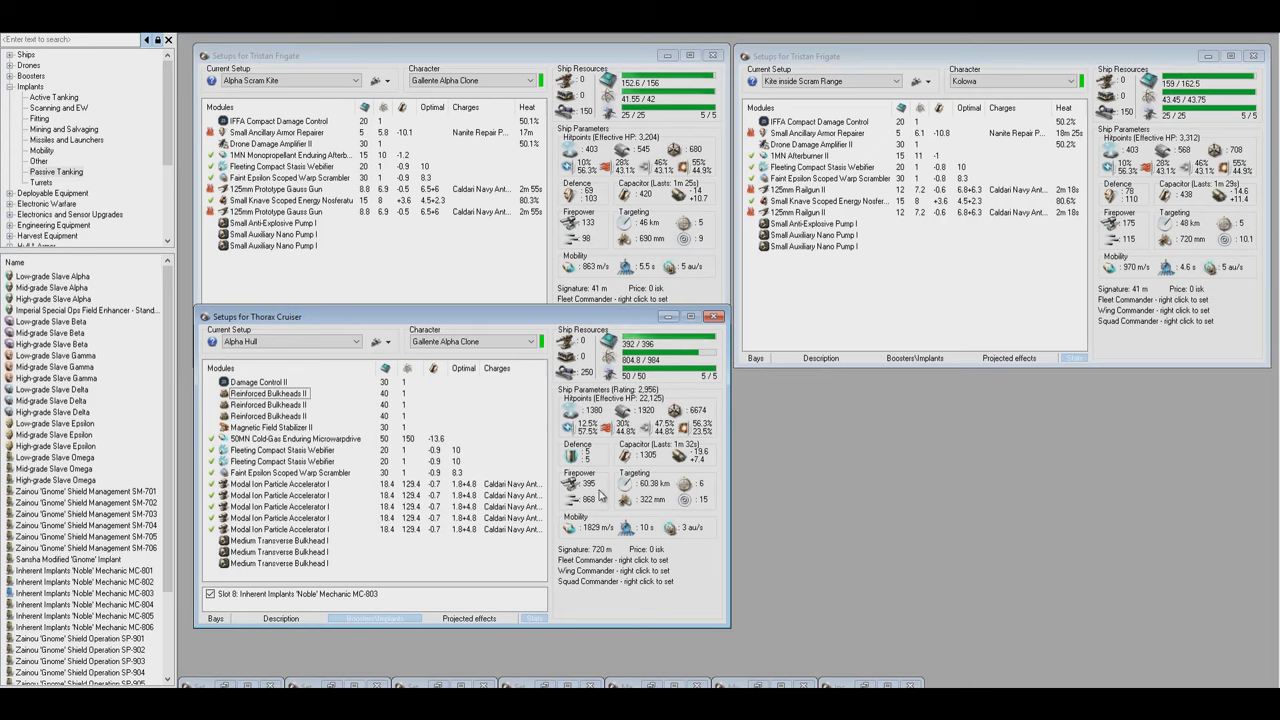
# Overheat all five Modal Ion Particle Accelerator I guns on the Thorax to check its firepower.
pyautogui.click(213, 528)
pyautogui.click(213, 518)
pyautogui.click(213, 506)
pyautogui.click(213, 495)
pyautogui.click(213, 484)
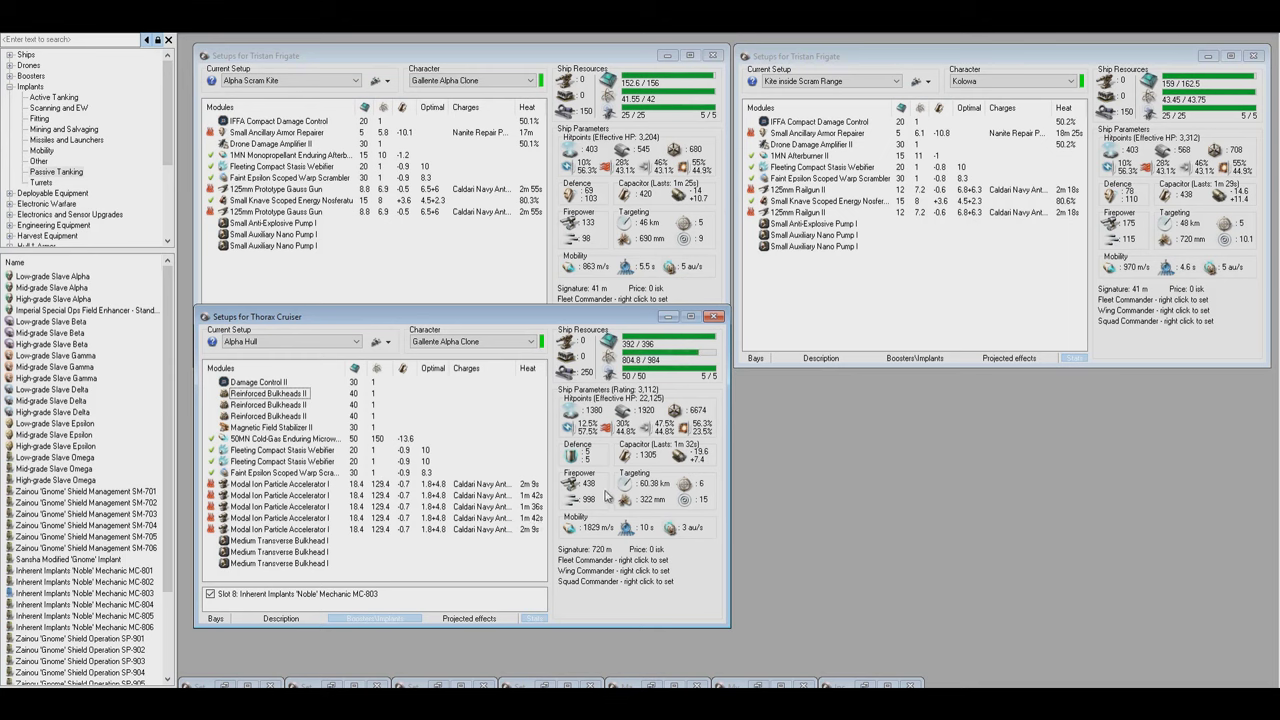
# Return the five Modal Ion Particle Accelerator I guns from overheated to normal activation.
pyautogui.click(210, 529)
pyautogui.click(210, 518)
pyautogui.click(210, 495)
pyautogui.click(210, 484)
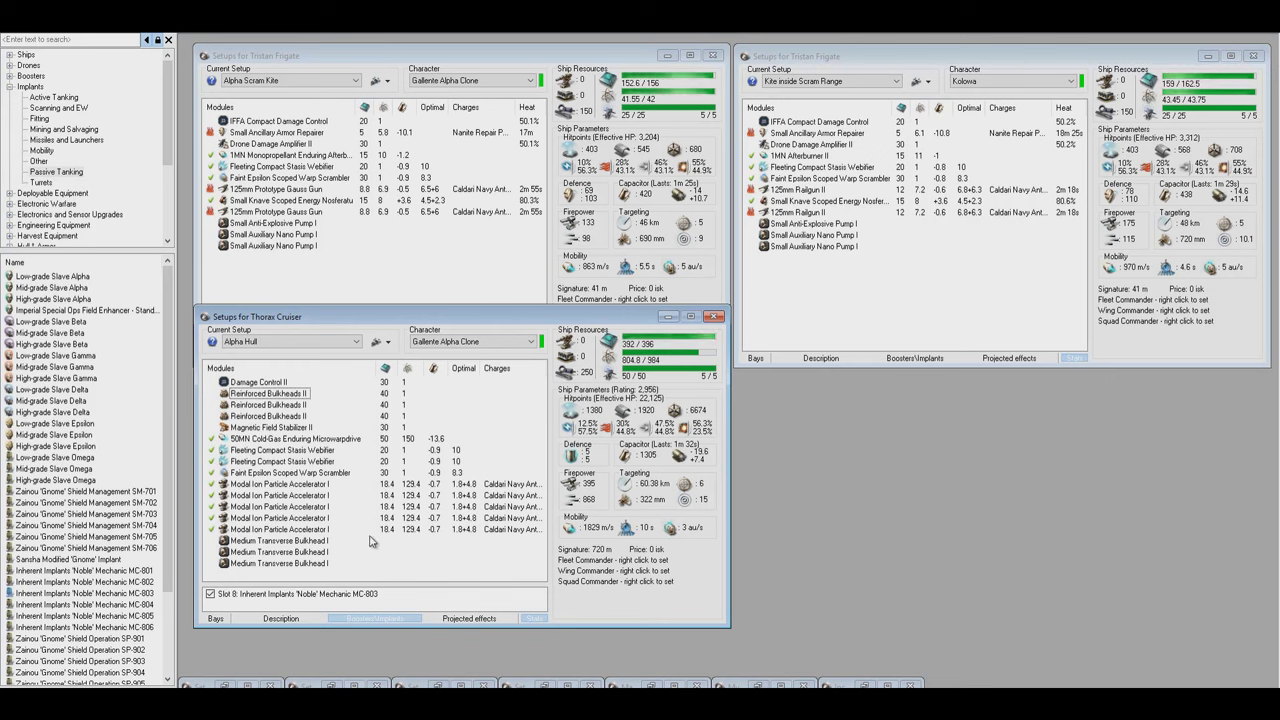
# Deactivate the 50MN Cold-Gas Enduring Microwarpdrive in the Thorax setup to check capacitor stability and speed.
pyautogui.click(211, 438)
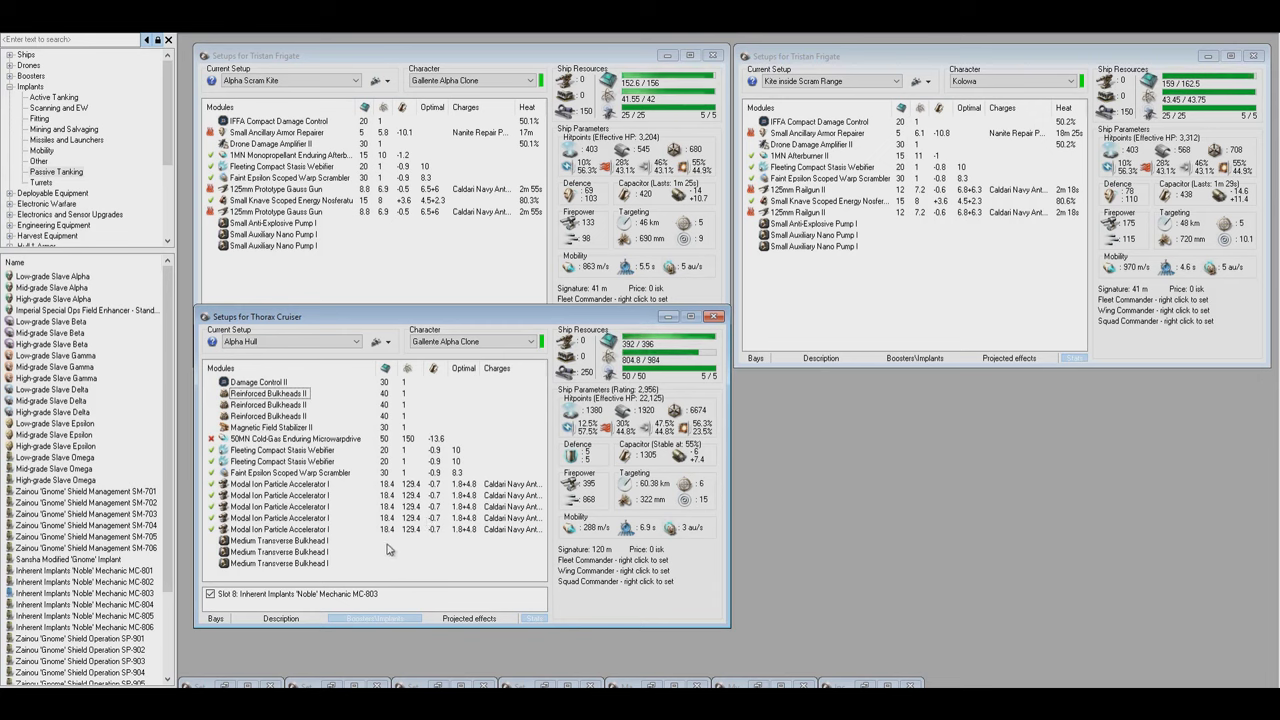
pyautogui.rightClick(478, 534)
pyautogui.press('Escape')
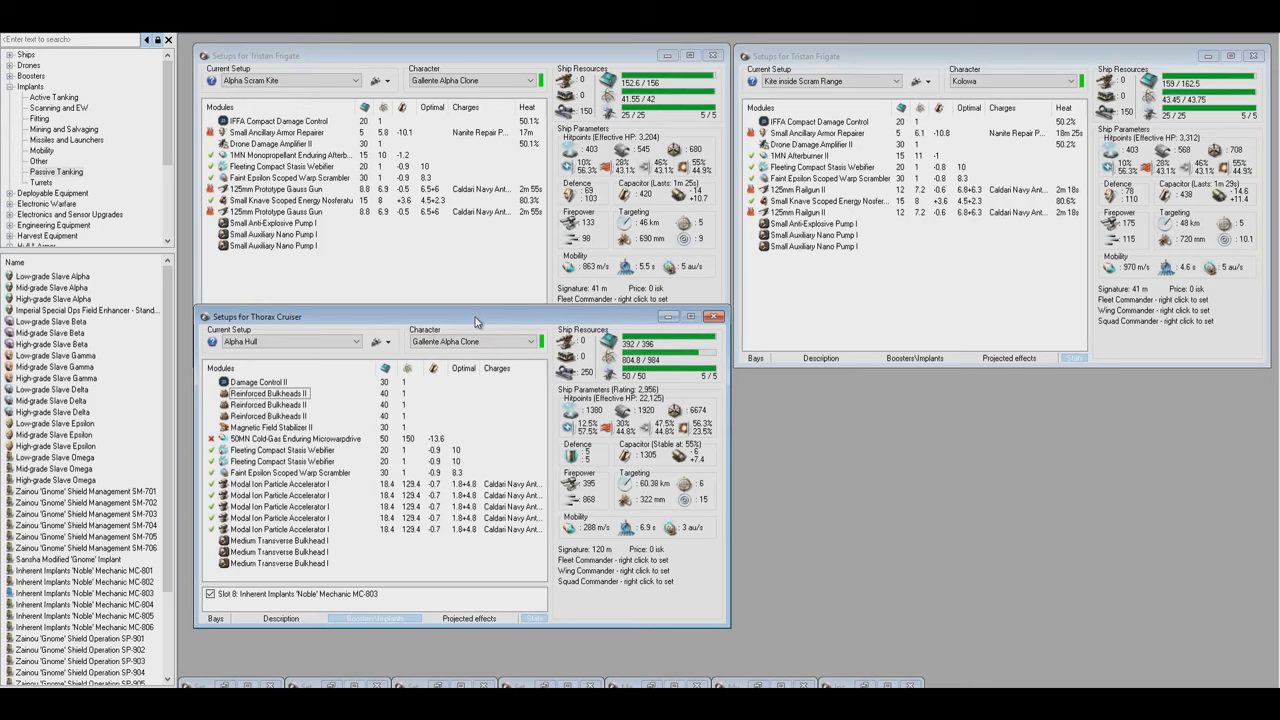
pyautogui.click(833, 56)
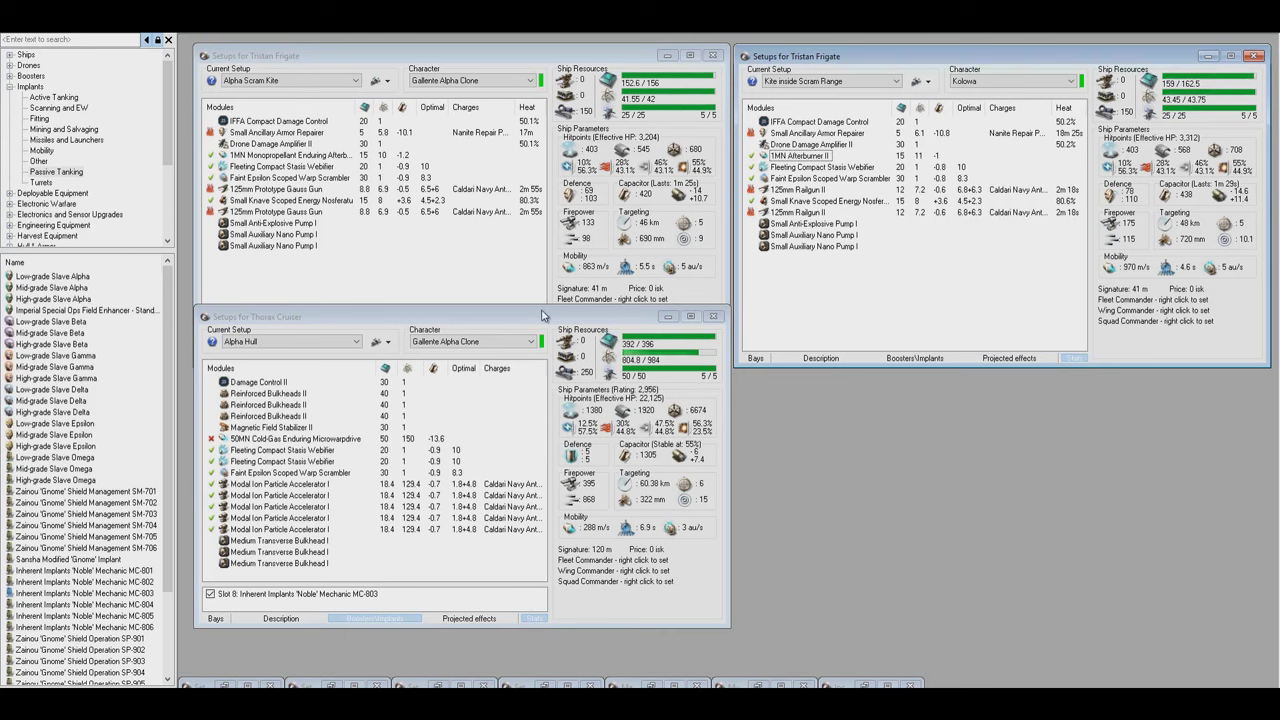
pyautogui.click(434, 347)
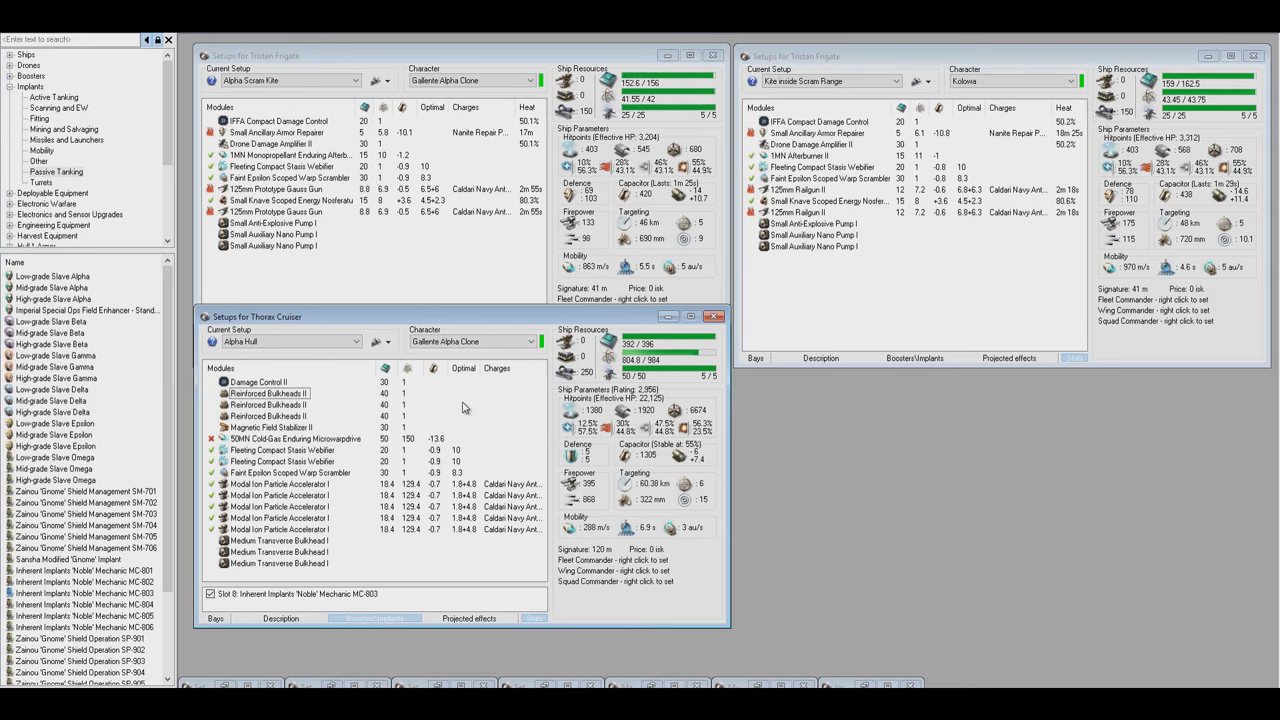
pyautogui.click(452, 279)
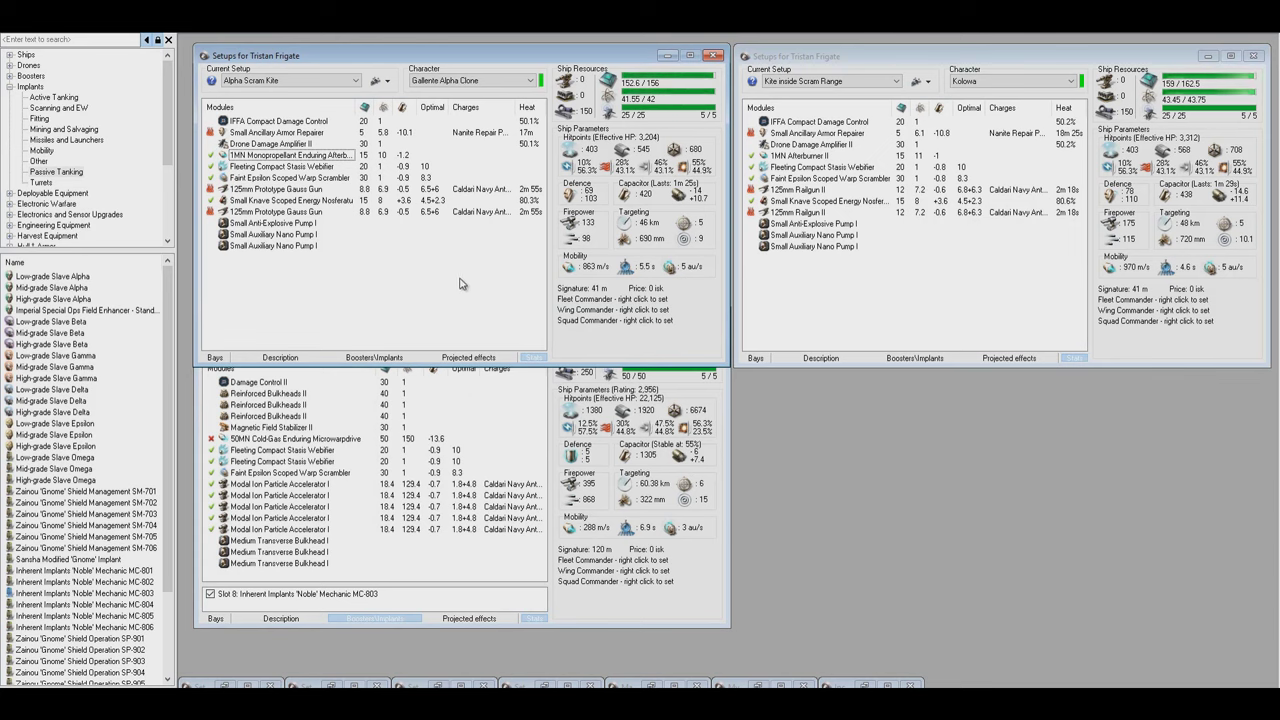
pyautogui.click(463, 412)
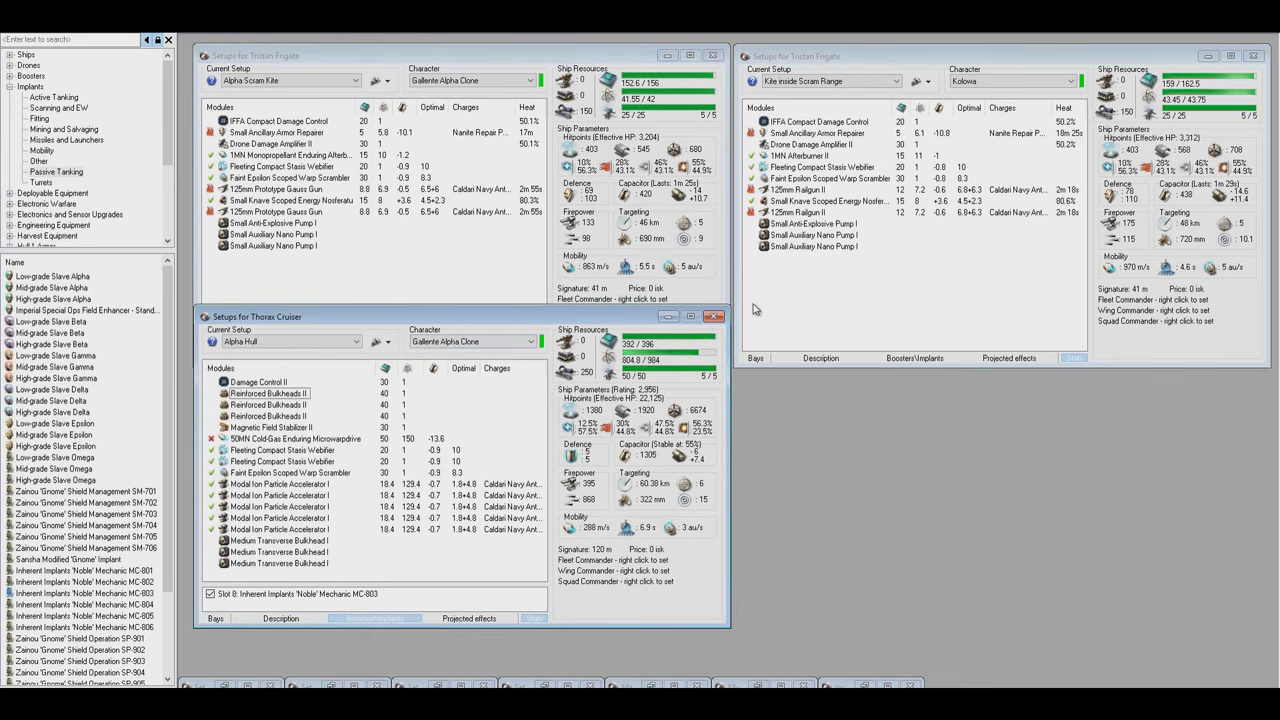